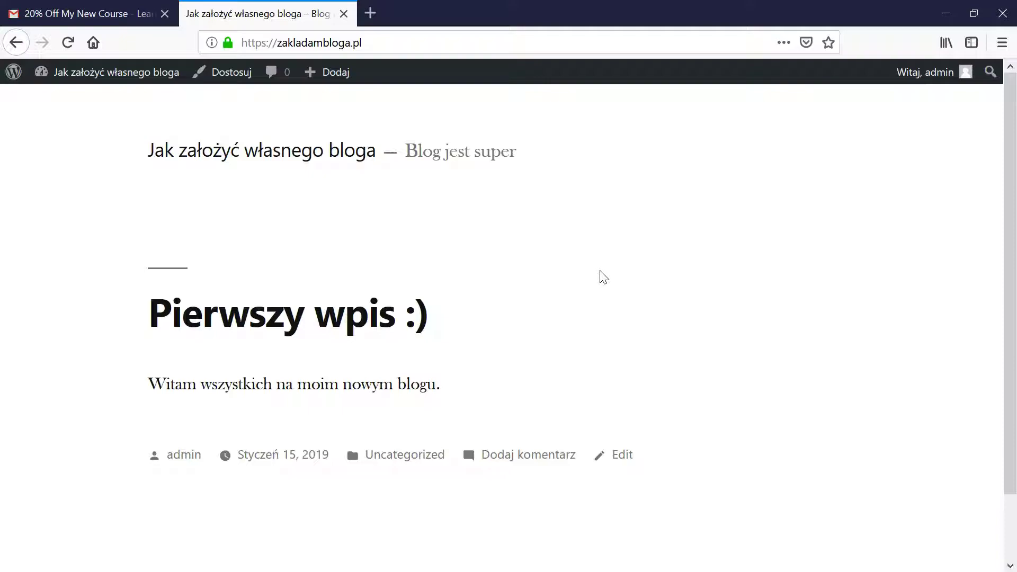
# Go from the blog's front page to the theme management page in the admin area and start adding a new theme
pyautogui.scroll(-3, 602, 277)
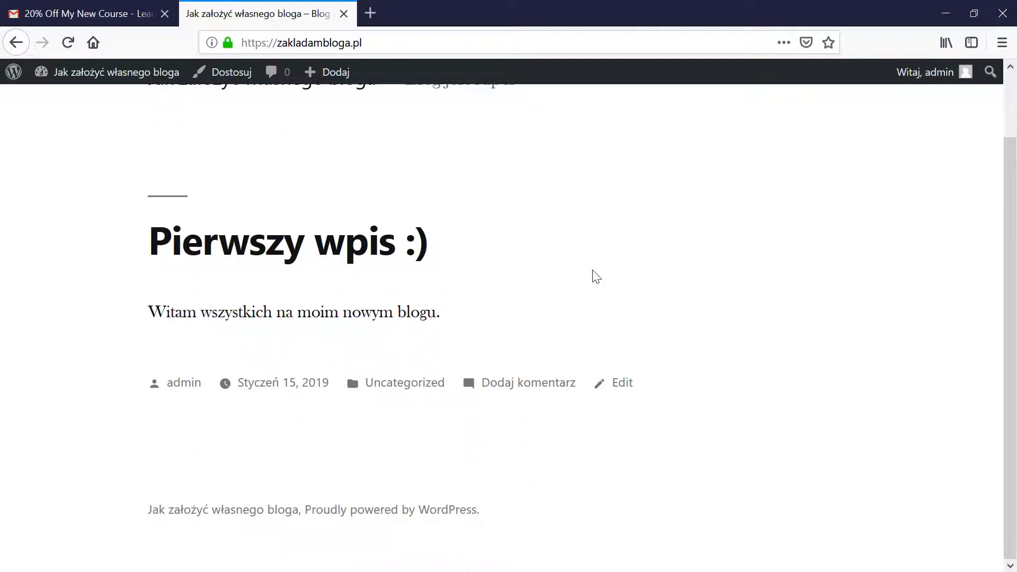
pyautogui.scroll(3, 596, 276)
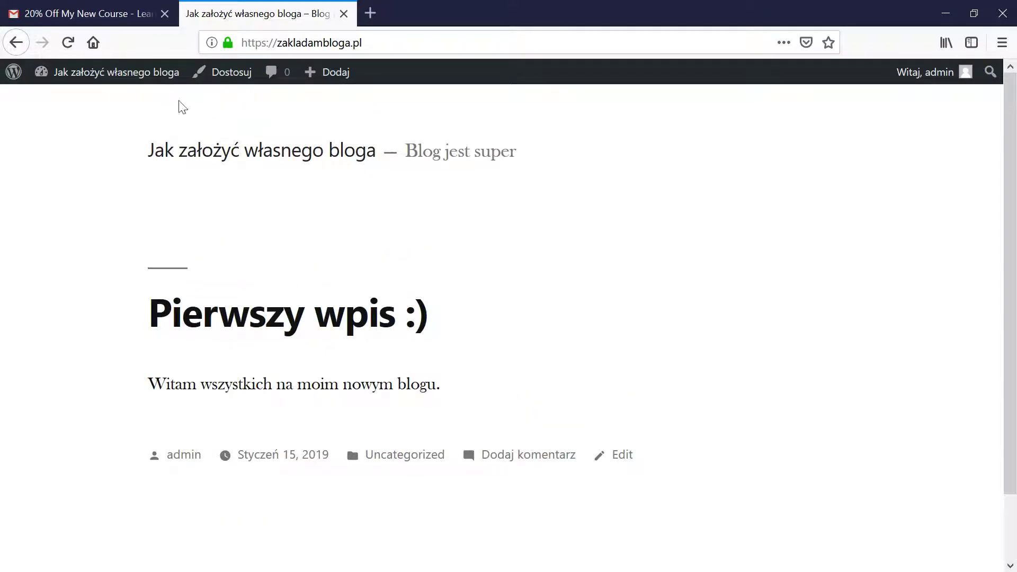
pyautogui.moveTo(85, 72)
pyautogui.click(52, 101)
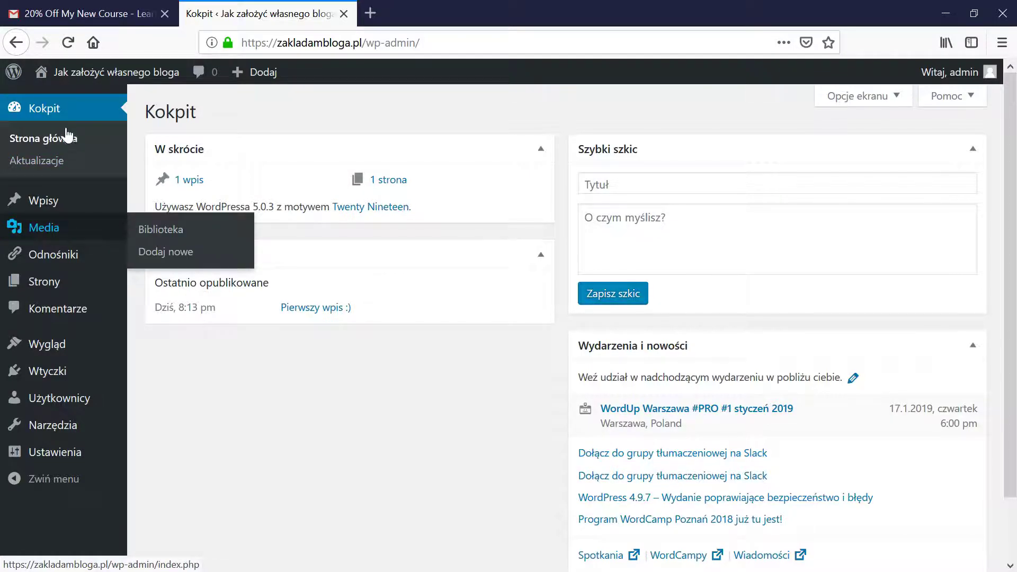
pyautogui.moveTo(60, 350)
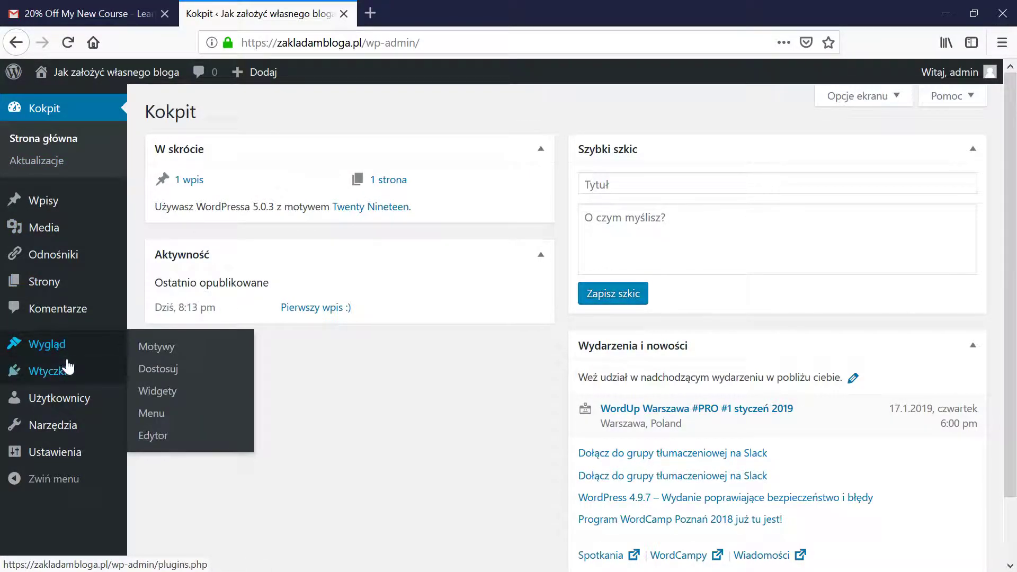
pyautogui.click(161, 348)
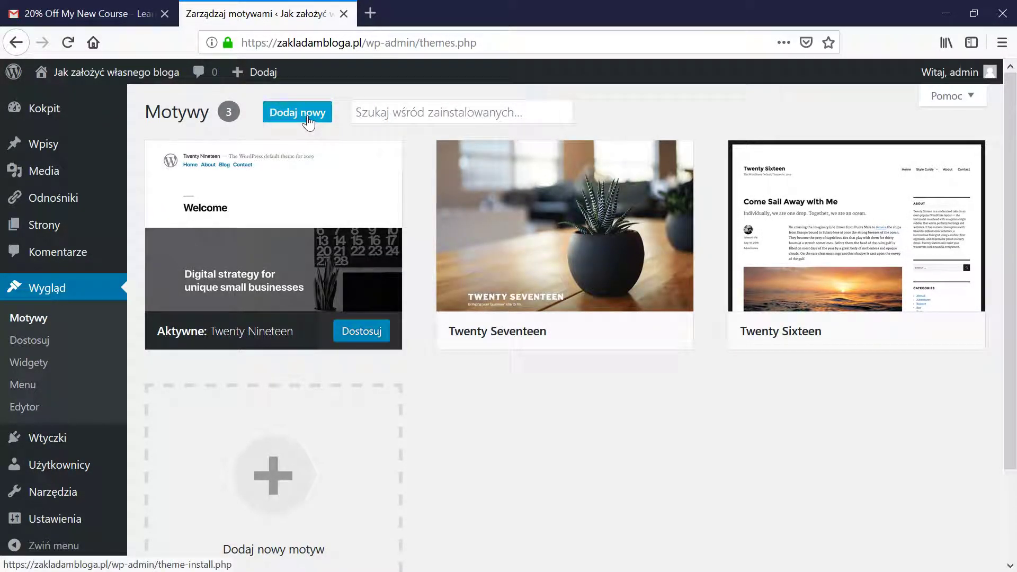
pyautogui.click(306, 117)
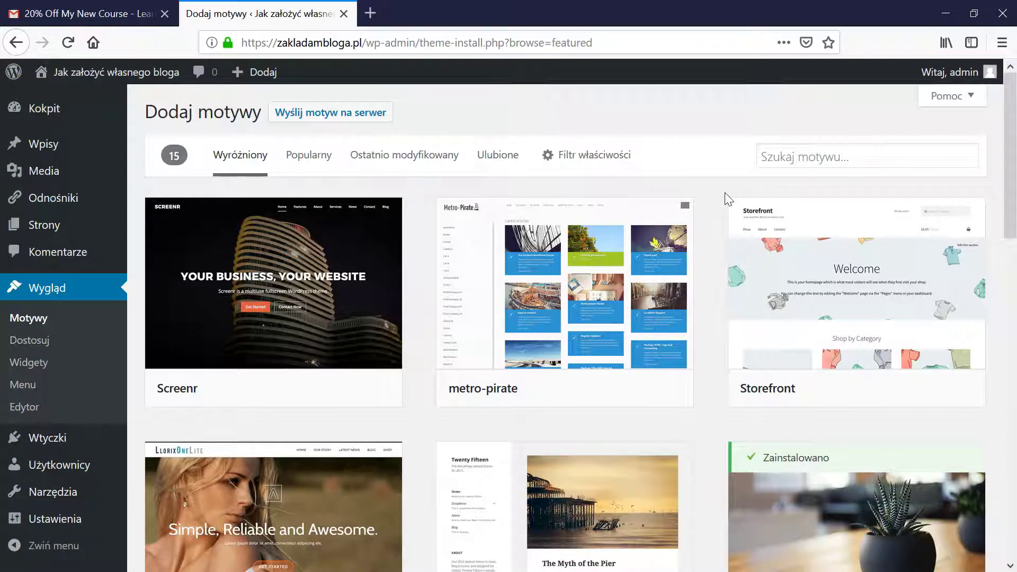
# Look through the whole list of featured (Wyróżniony) themes available for installation
pyautogui.scroll(-3, 726, 199)
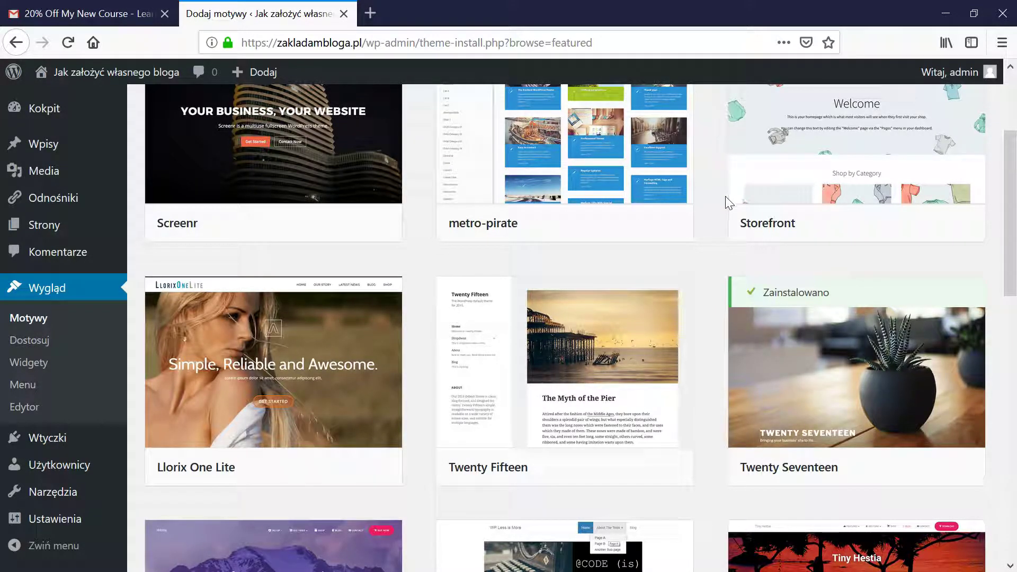
pyautogui.scroll(-3, 715, 244)
pyautogui.scroll(-3, 716, 241)
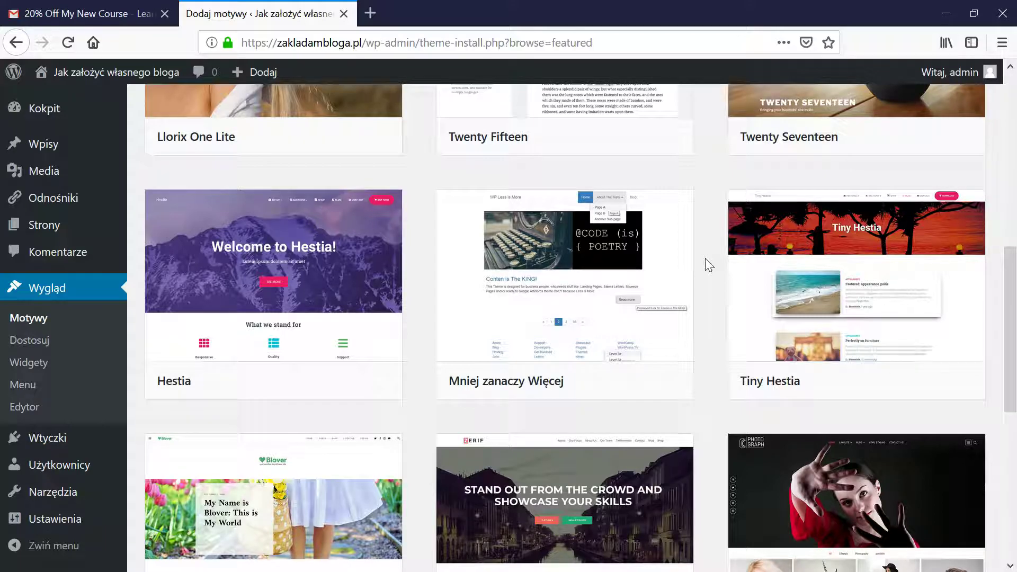
pyautogui.scroll(-5, 705, 258)
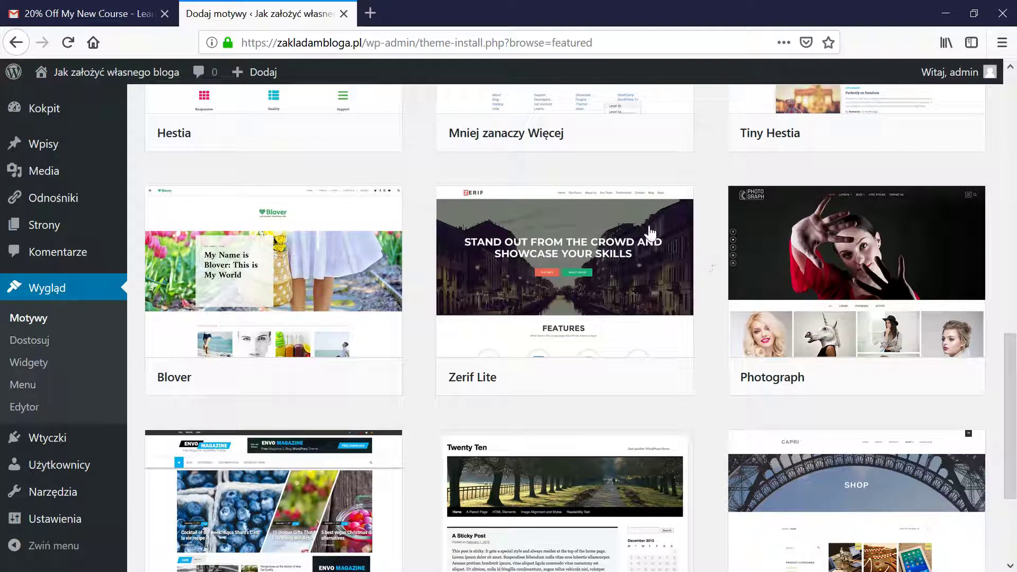
pyautogui.moveTo(614, 206)
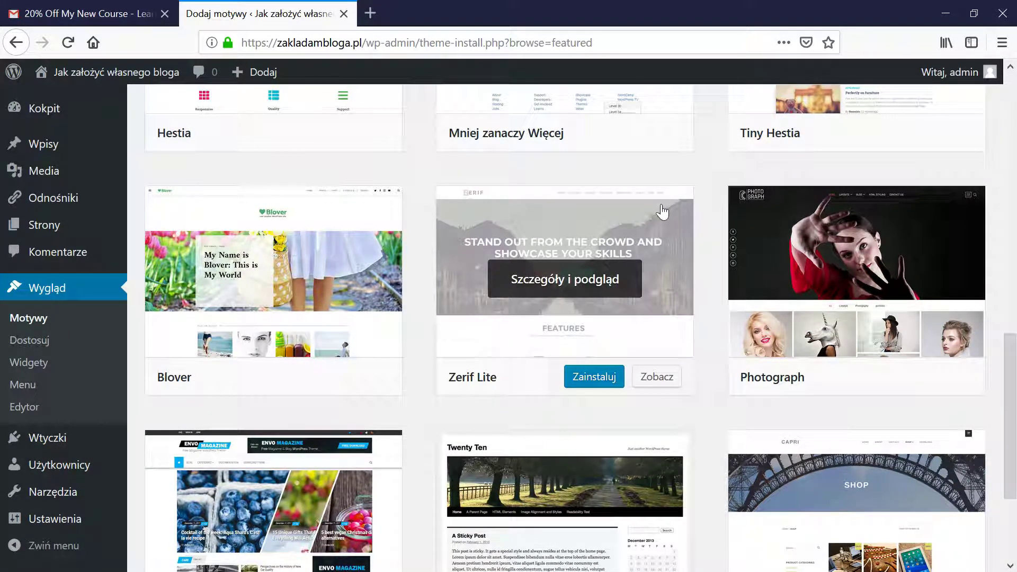
pyautogui.scroll(-3, 662, 212)
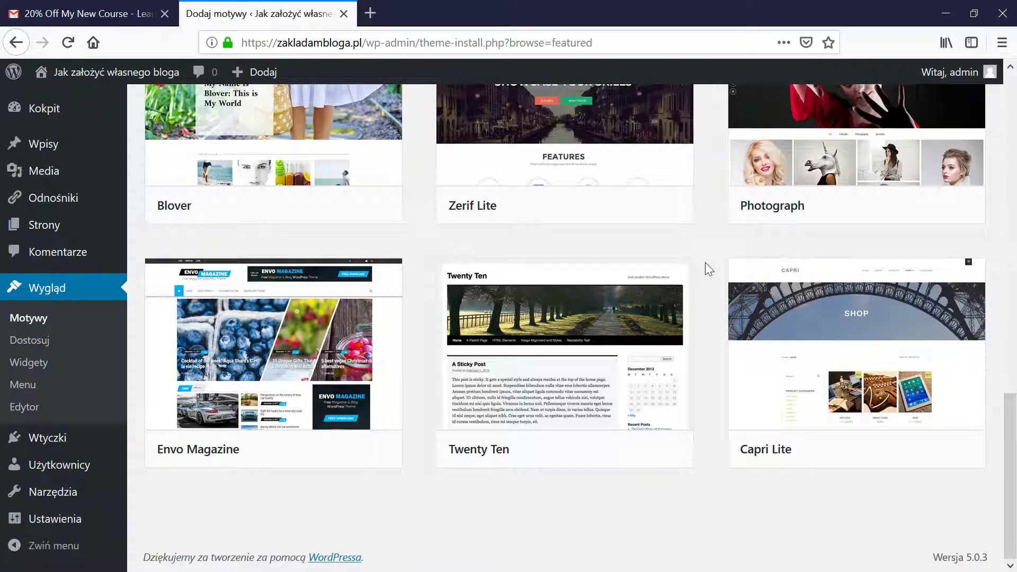
pyautogui.scroll(12, 704, 262)
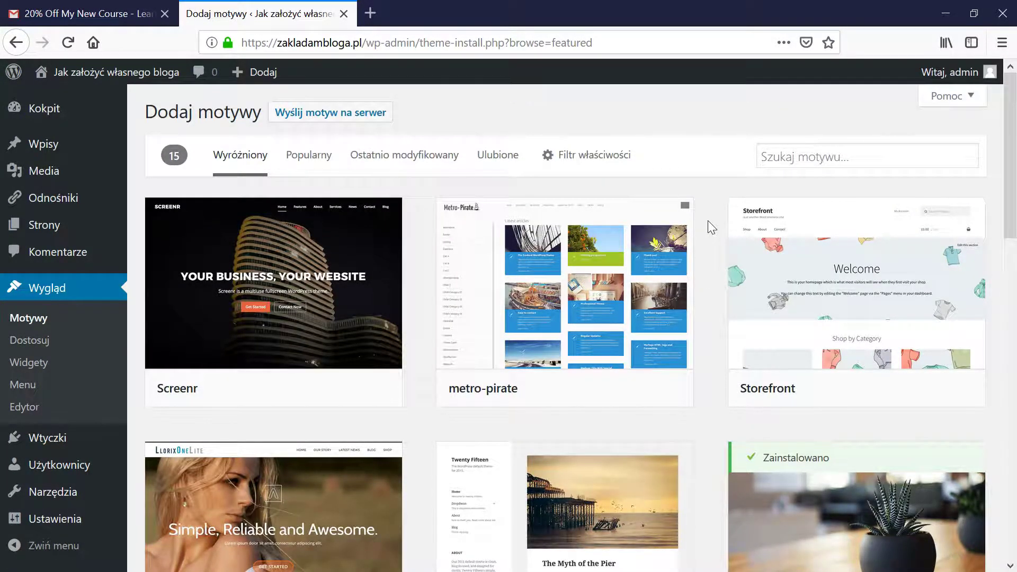
# Compare the other theme listings: Popularny, Ostatnio modyfikowany and Ulubione
pyautogui.click(310, 165)
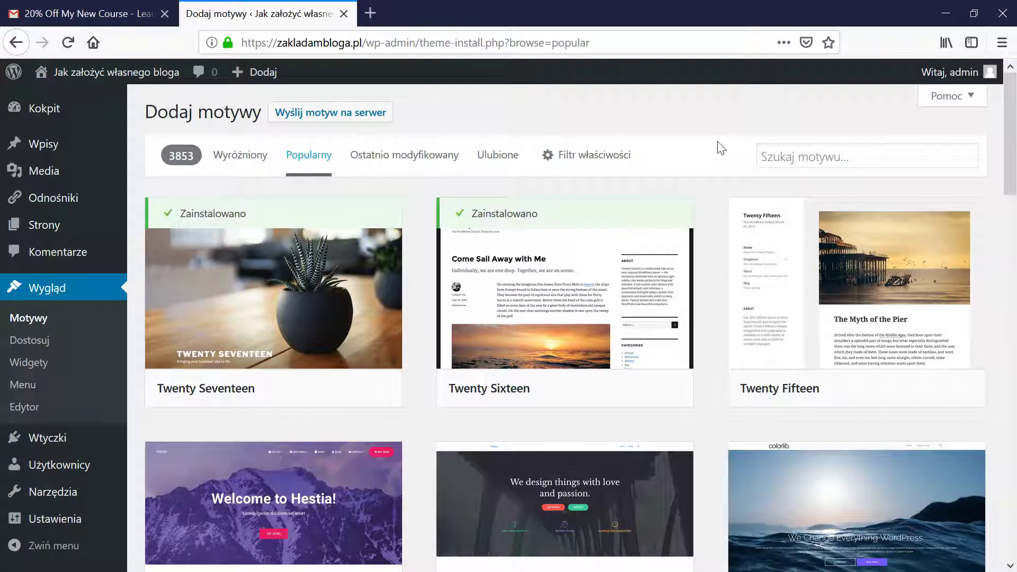
pyautogui.scroll(-4, 717, 146)
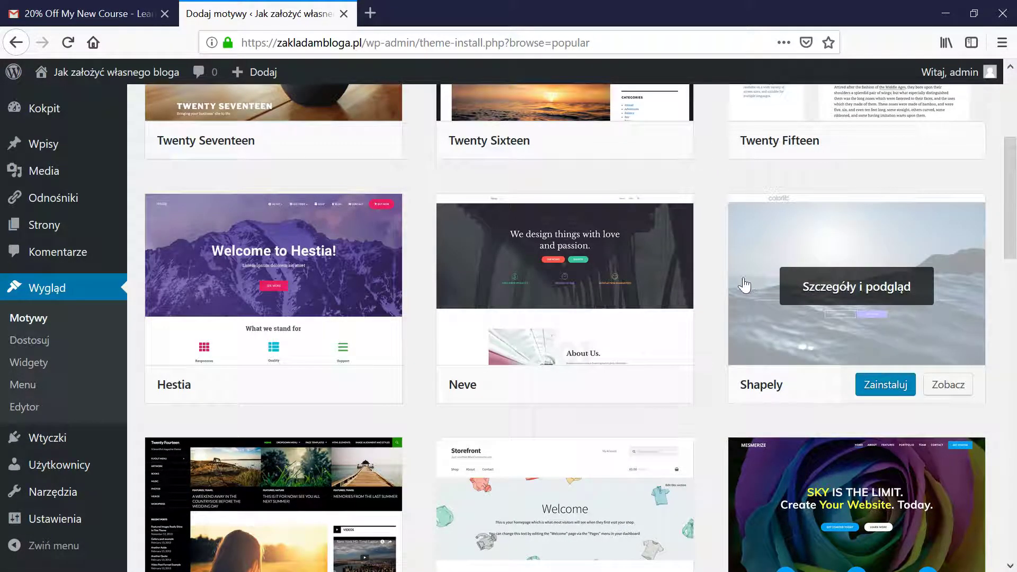
pyautogui.scroll(4, 744, 283)
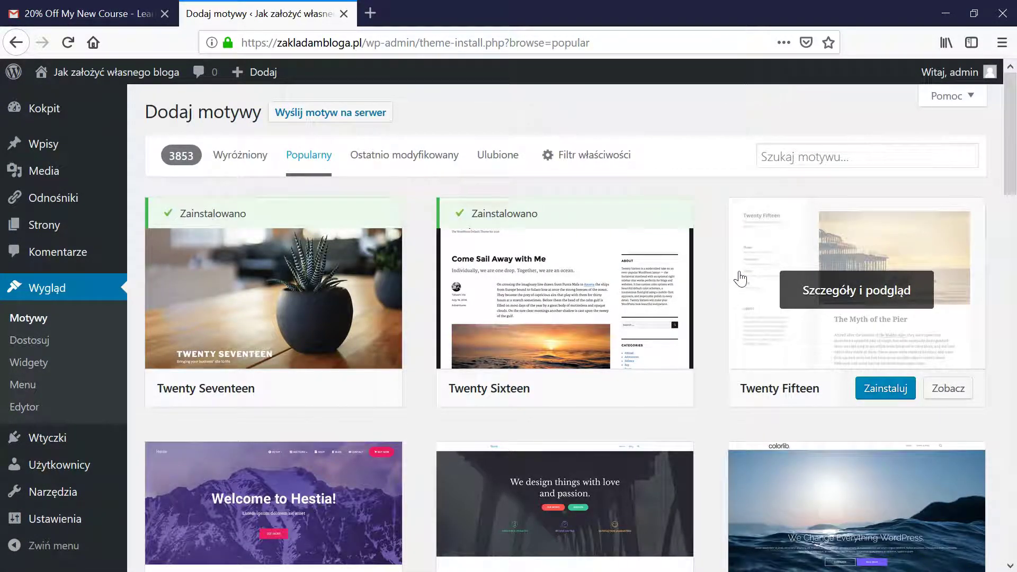
pyautogui.click(253, 164)
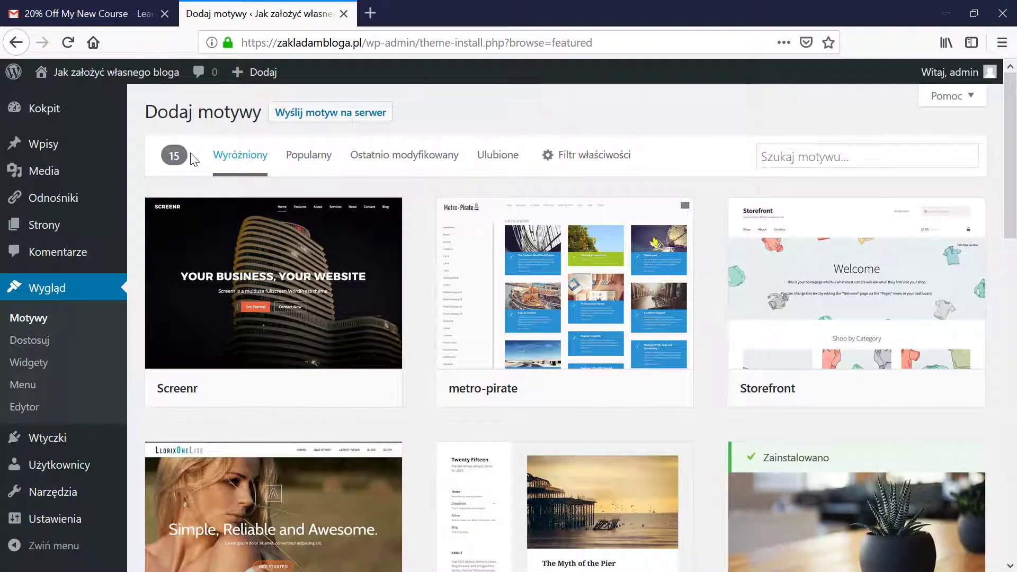
pyautogui.click(295, 156)
pyautogui.click(381, 163)
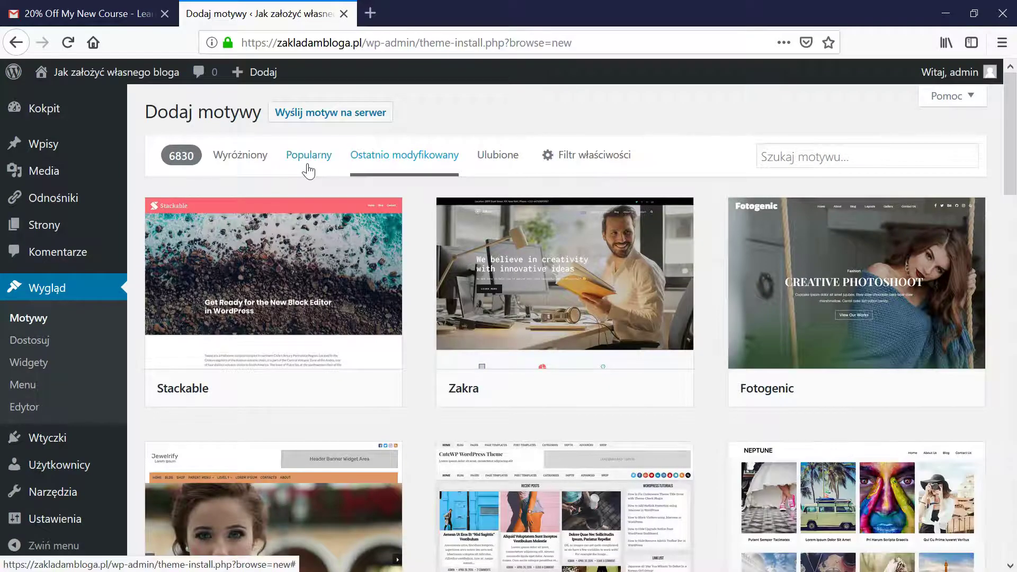
pyautogui.click(307, 160)
pyautogui.click(501, 159)
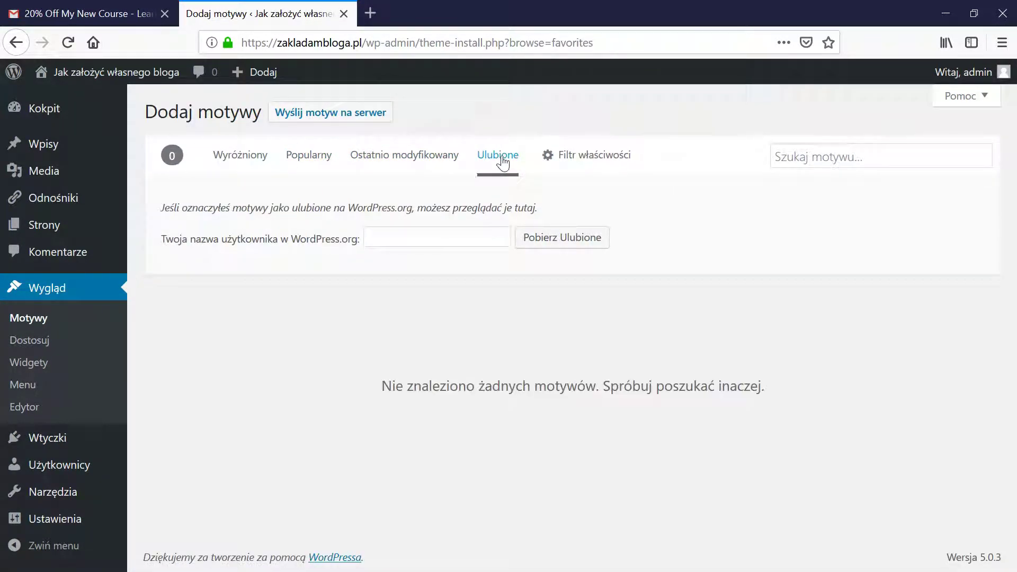
# Find the GeneratePress theme among the popular themes, then install and activate it
pyautogui.click(310, 160)
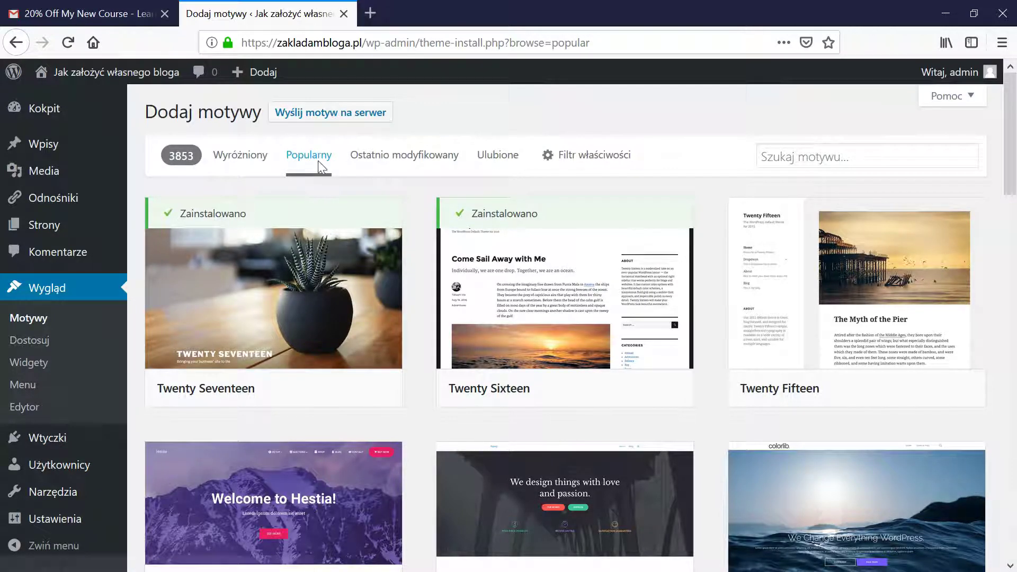
pyautogui.scroll(-2, 370, 248)
pyautogui.scroll(-3, 369, 248)
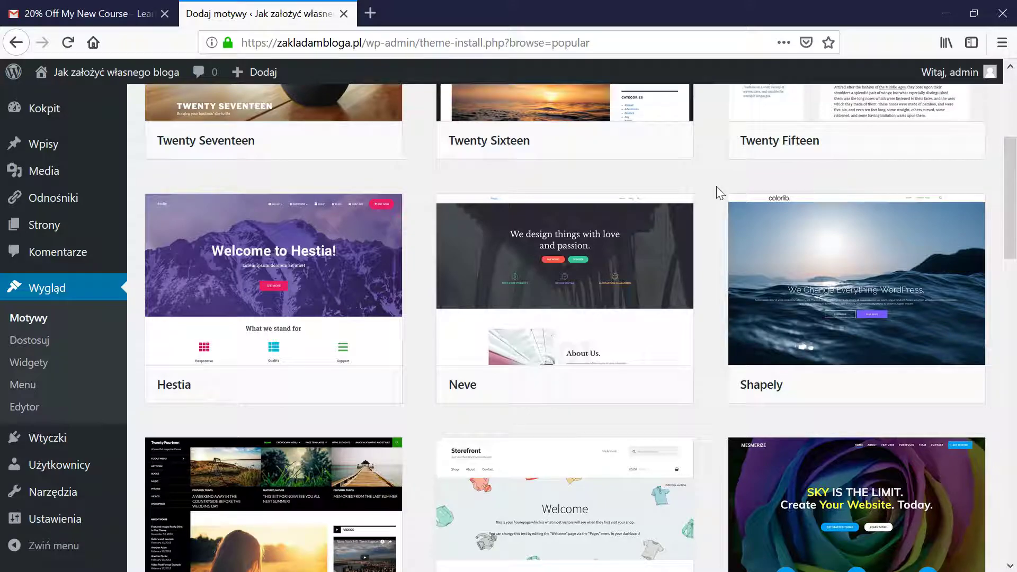
pyautogui.scroll(-7, 705, 177)
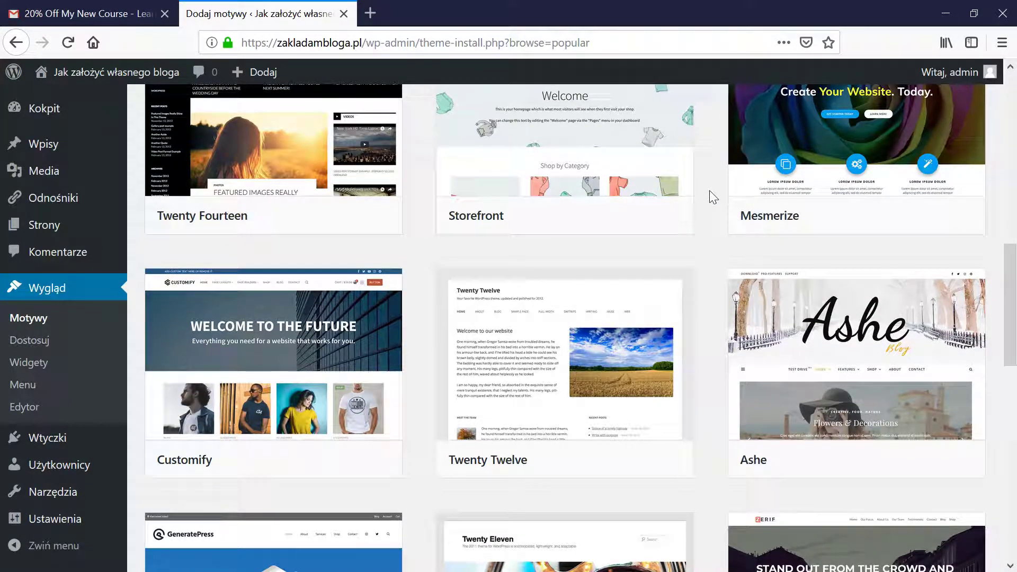
pyautogui.scroll(-2, 699, 244)
pyautogui.scroll(-2, 701, 247)
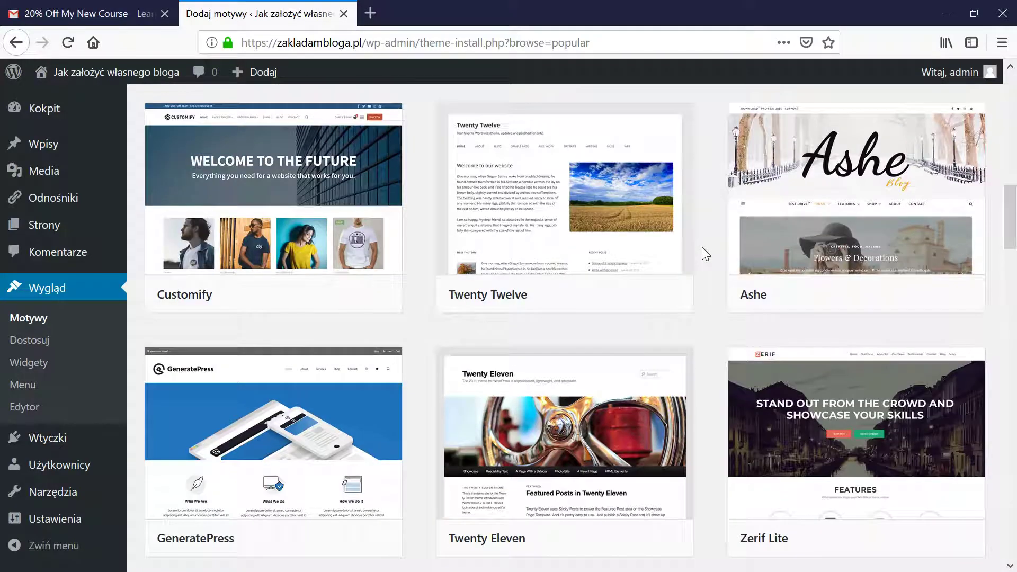
pyautogui.scroll(-6, 701, 247)
pyautogui.scroll(3, 701, 247)
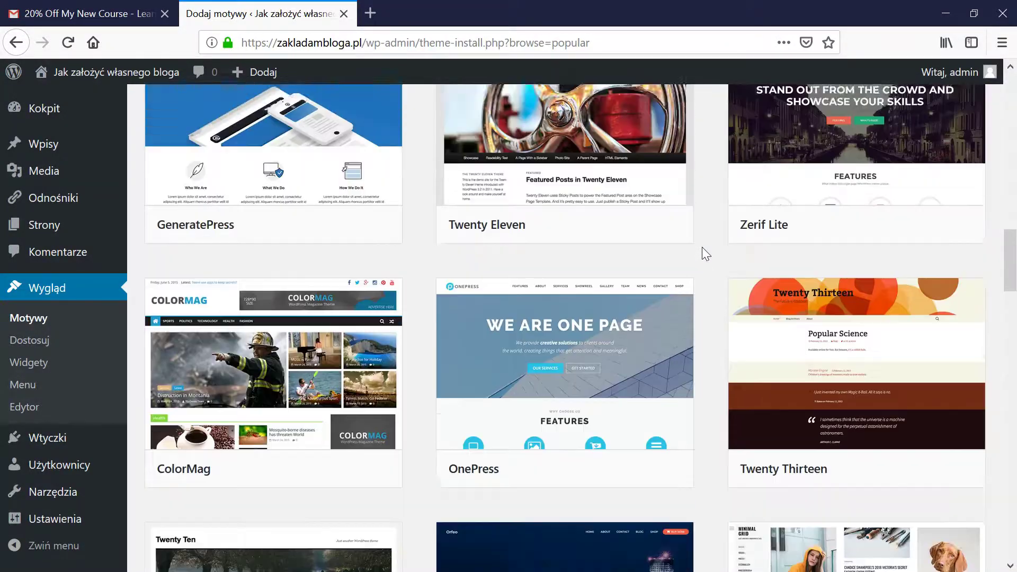
pyautogui.moveTo(284, 192)
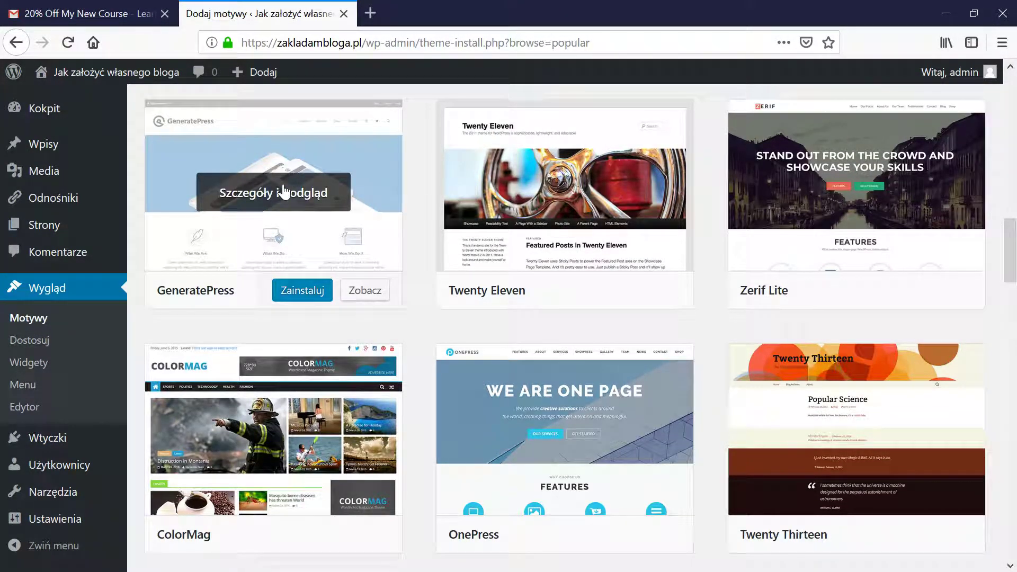
pyautogui.click(303, 297)
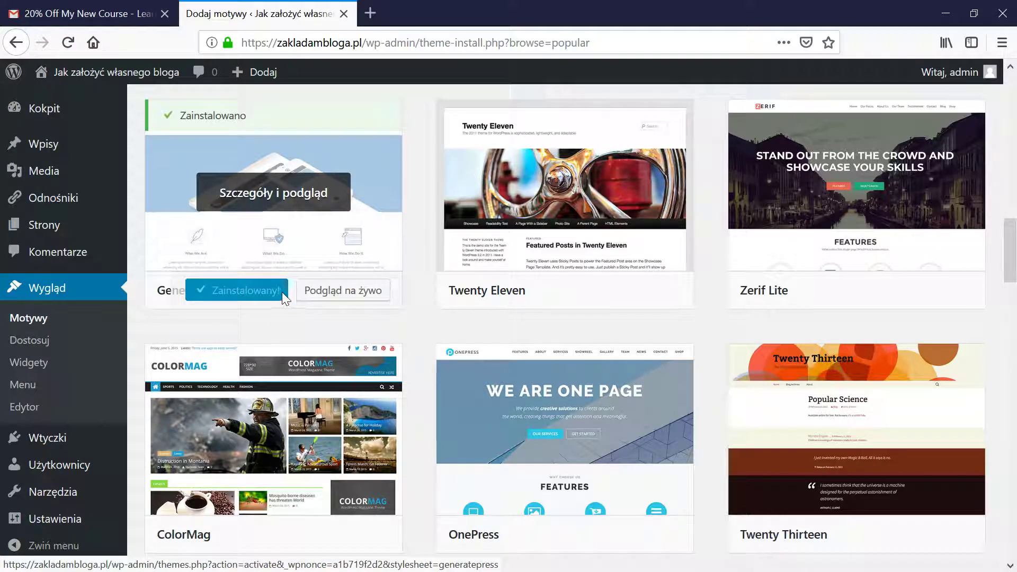
pyautogui.click(266, 297)
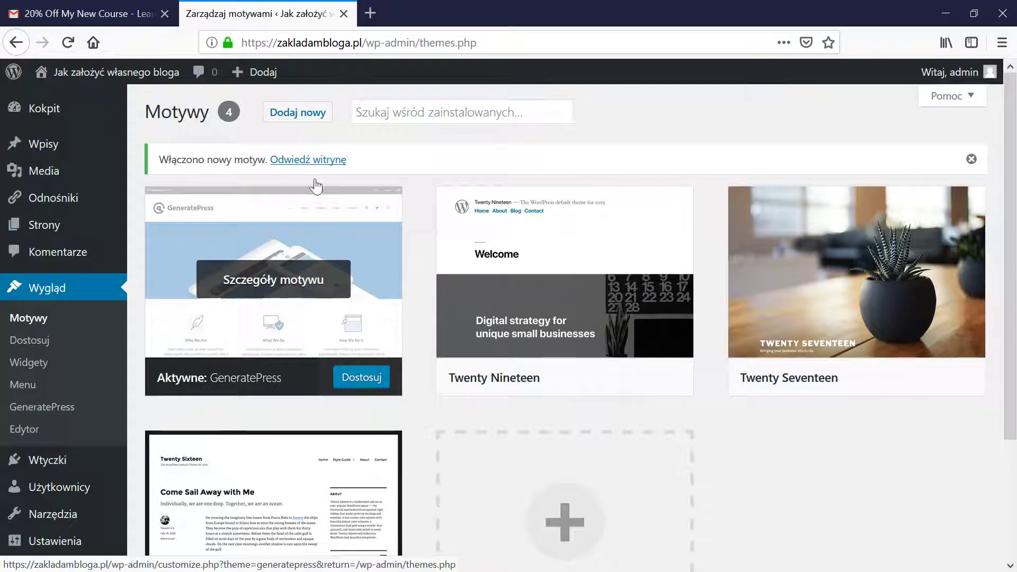
# Visit the site and examine the home page and the "Pierwszy wpis :)" post in the new theme
pyautogui.click(311, 160)
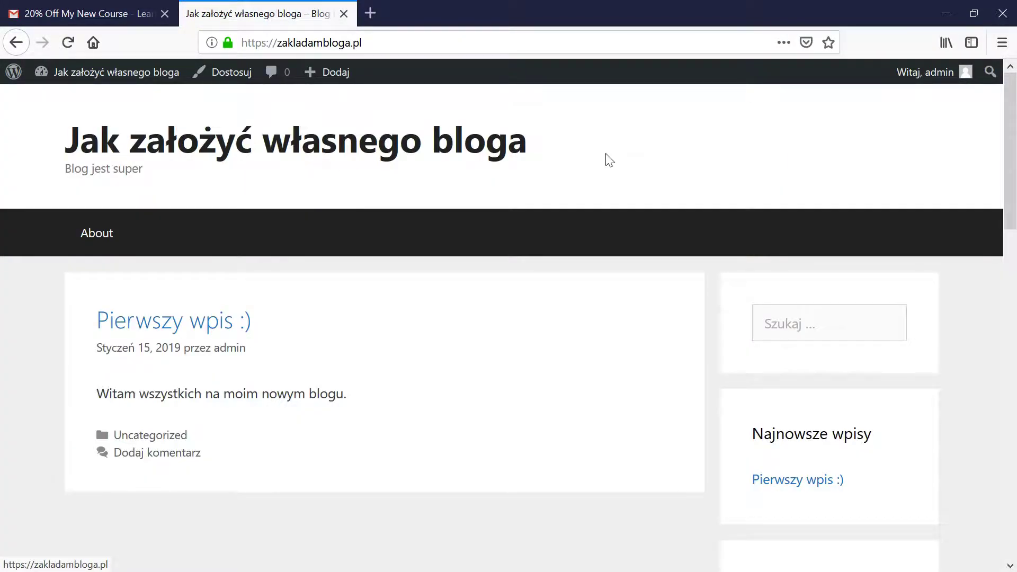
pyautogui.scroll(-7, 716, 213)
pyautogui.scroll(7, 720, 223)
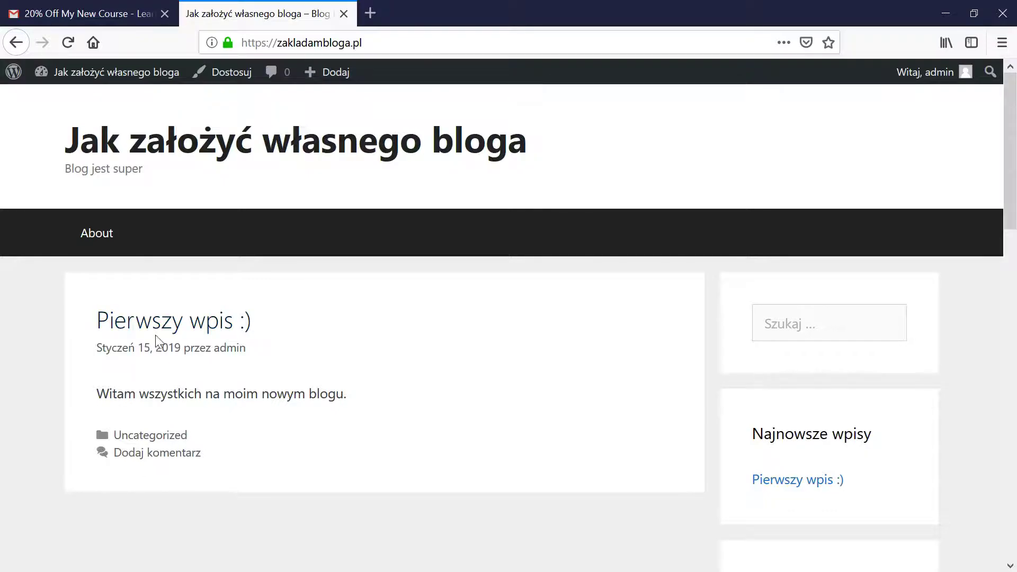
pyautogui.click(170, 327)
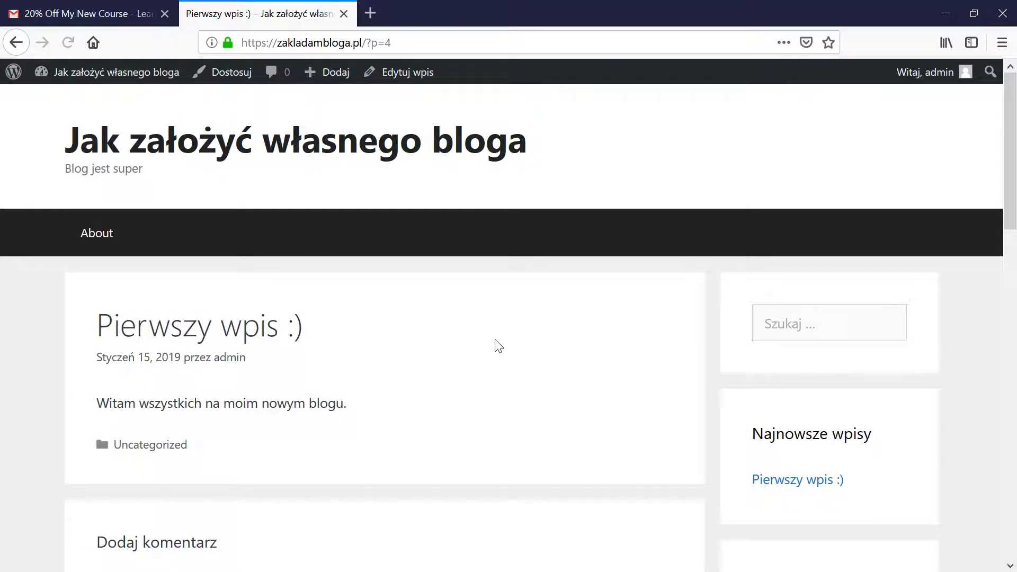
pyautogui.scroll(-5, 498, 346)
pyautogui.scroll(5, 844, 374)
pyautogui.scroll(-10, 841, 480)
pyautogui.scroll(10, 842, 482)
# Return from the post to the theme management page and start adding another theme
pyautogui.moveTo(118, 79)
pyautogui.click(54, 125)
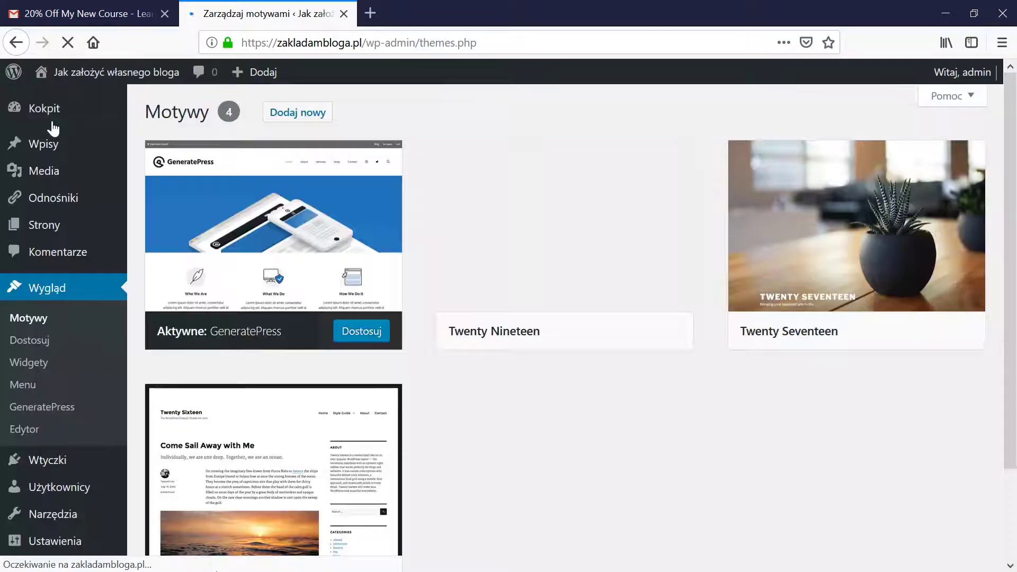
pyautogui.click(297, 114)
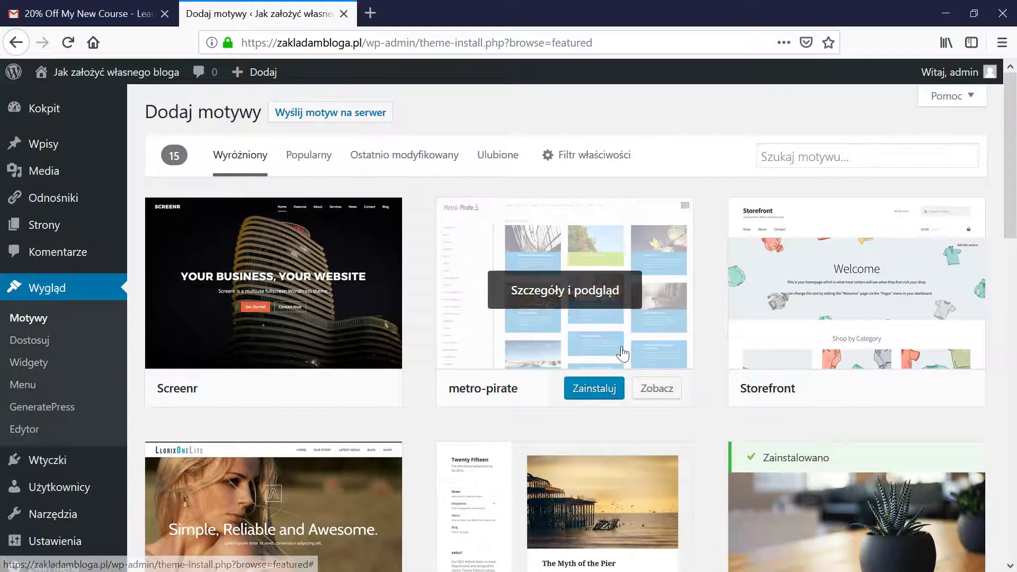
# Browse the featured and popular themes for OnePress, then install and activate it
pyautogui.scroll(-15, 719, 239)
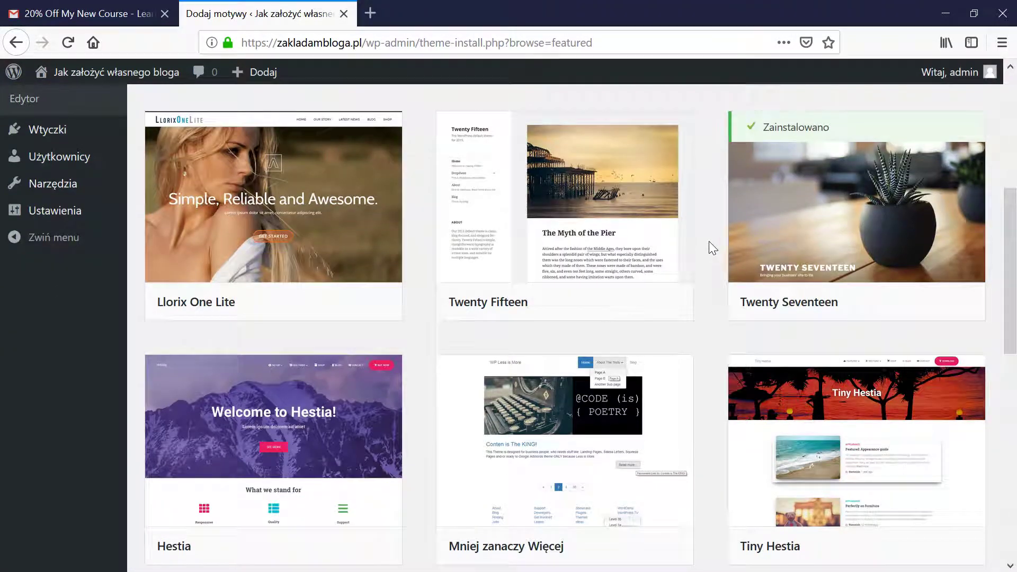
pyautogui.scroll(-1, 709, 241)
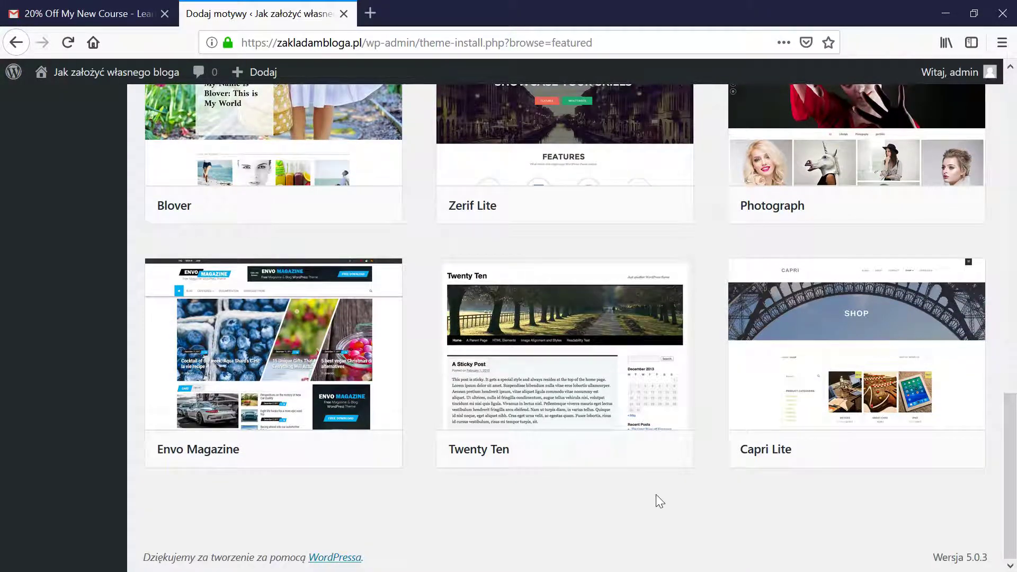
pyautogui.scroll(15, 658, 497)
pyautogui.scroll(1, 608, 439)
pyautogui.click(307, 154)
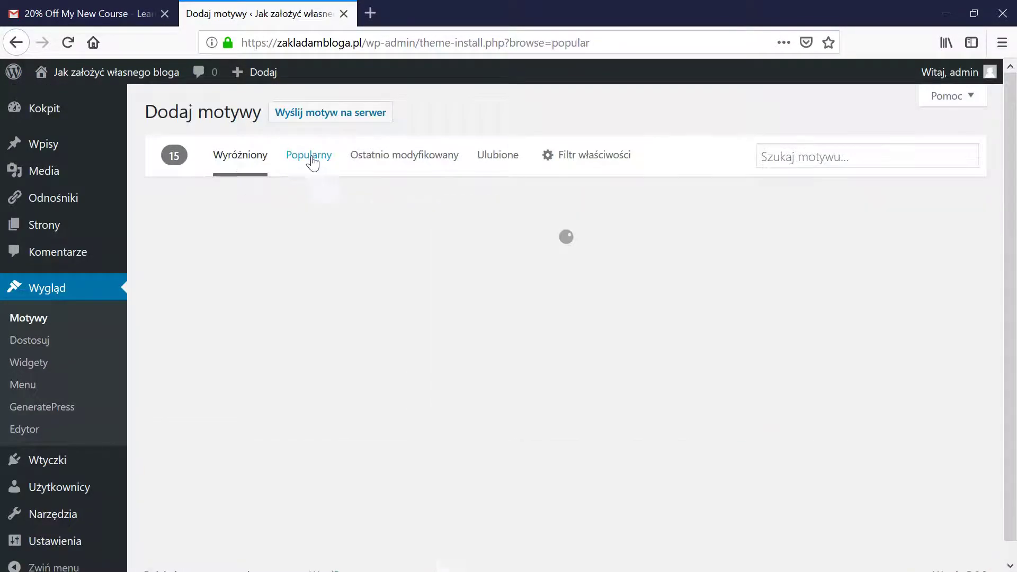
pyautogui.scroll(-8, 426, 252)
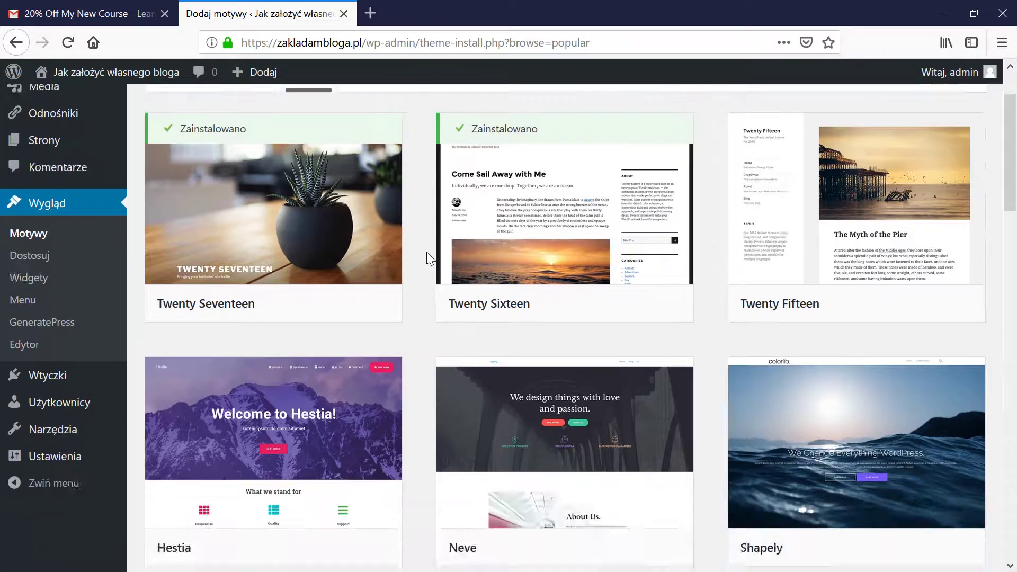
pyautogui.scroll(-5, 617, 256)
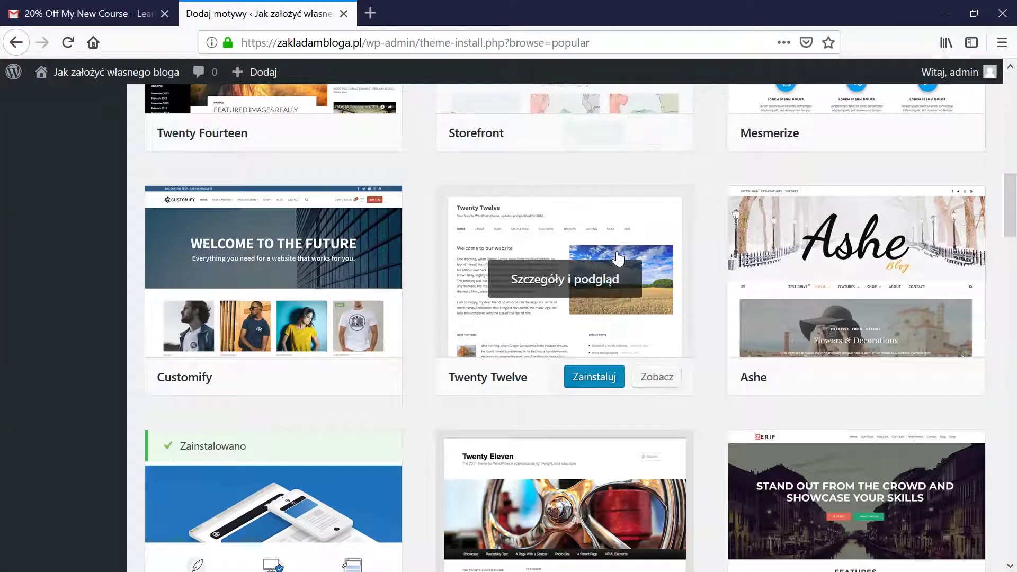
pyautogui.scroll(-8, 713, 199)
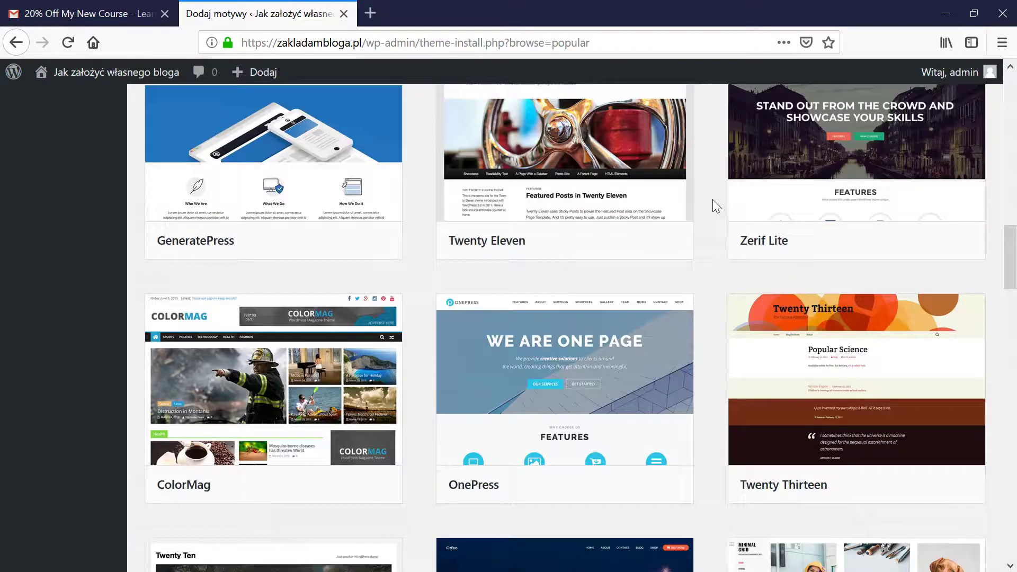
pyautogui.scroll(-1, 712, 199)
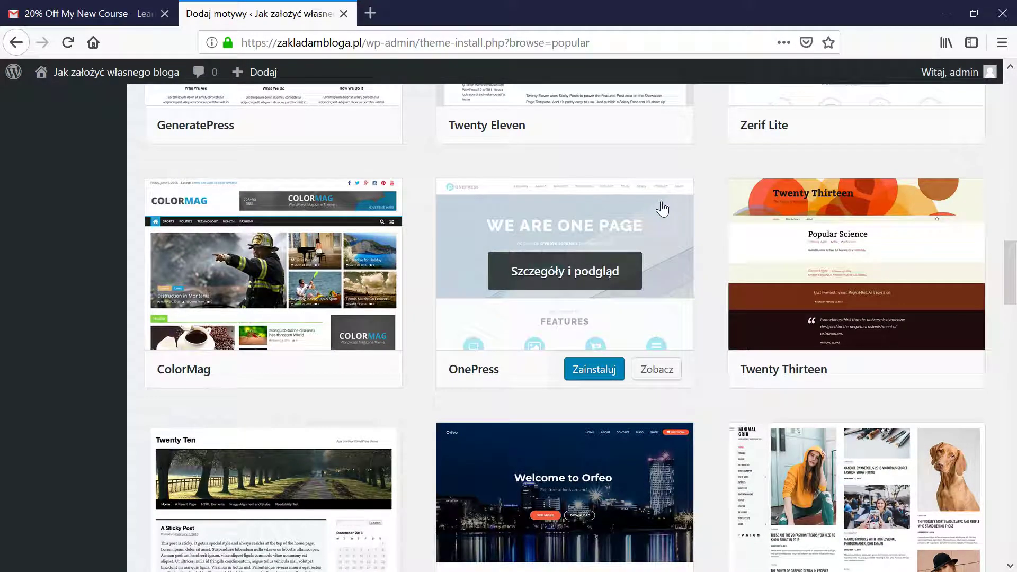
pyautogui.click(601, 372)
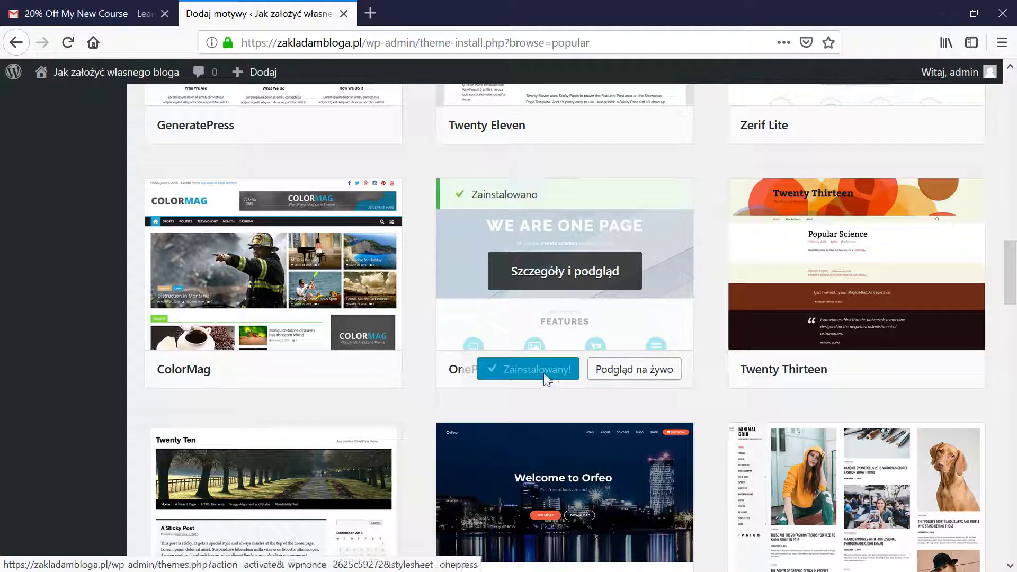
pyautogui.click(555, 372)
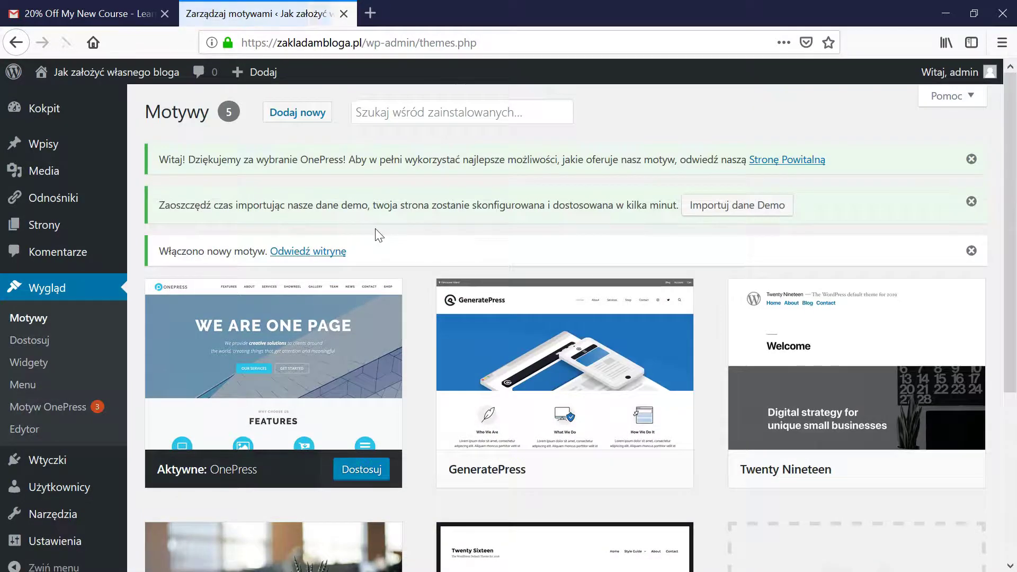
# Visit the site and examine the home page and the "Pierwszy wpis :)" post in the OnePress theme
pyautogui.scroll(-3, 376, 236)
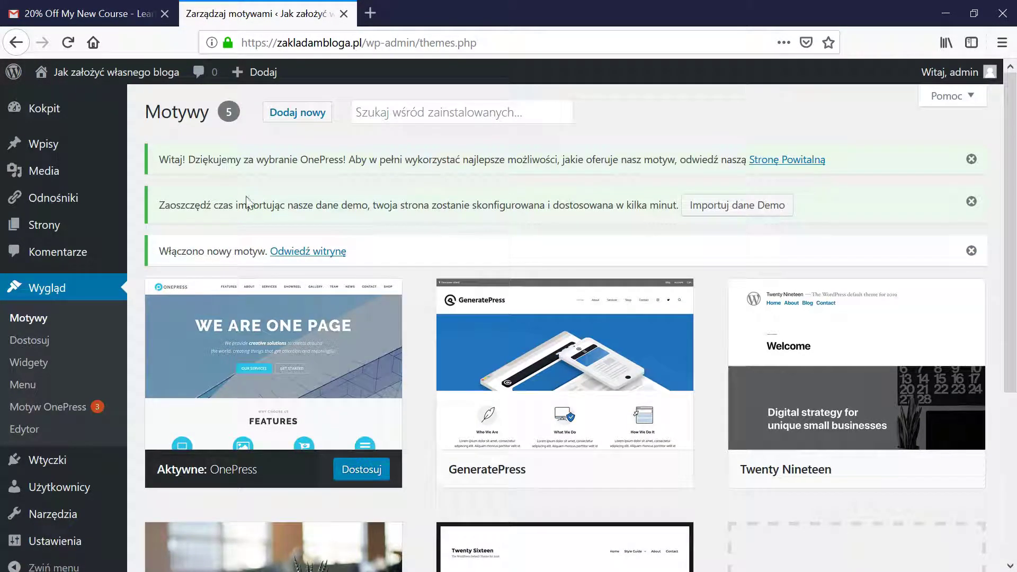
pyautogui.click(308, 252)
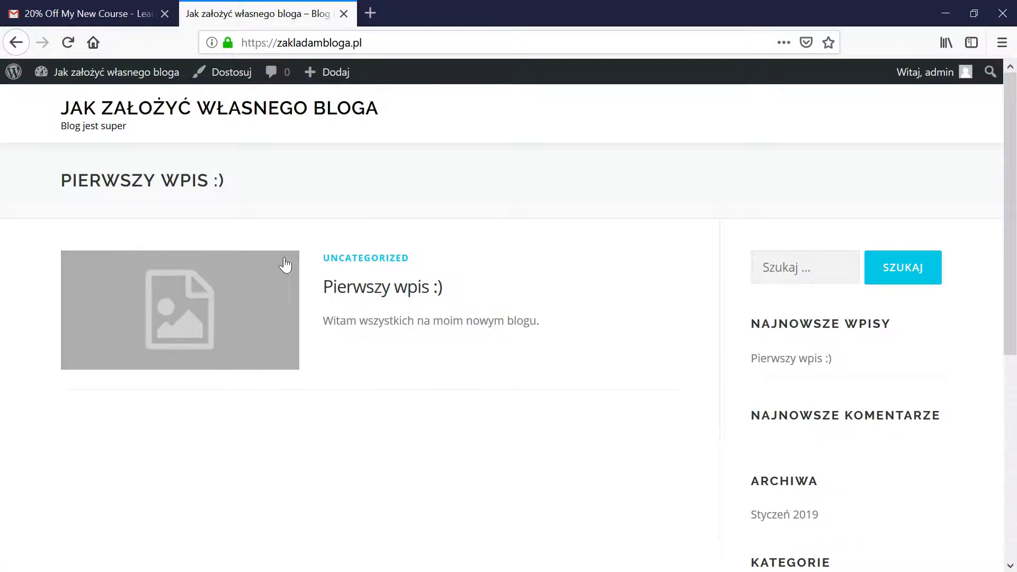
pyautogui.scroll(-6, 493, 245)
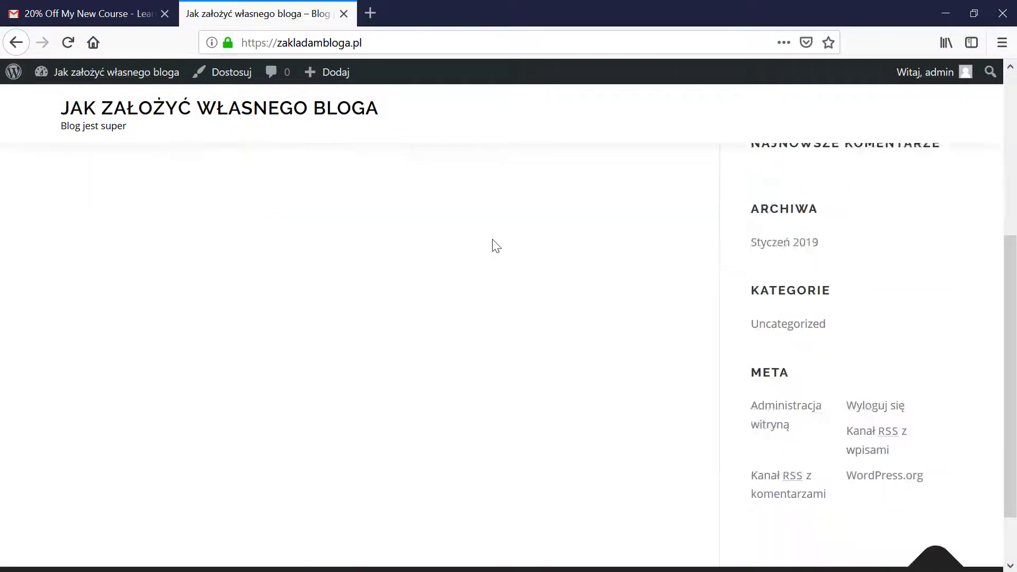
pyautogui.scroll(6, 500, 275)
pyautogui.scroll(-6, 505, 279)
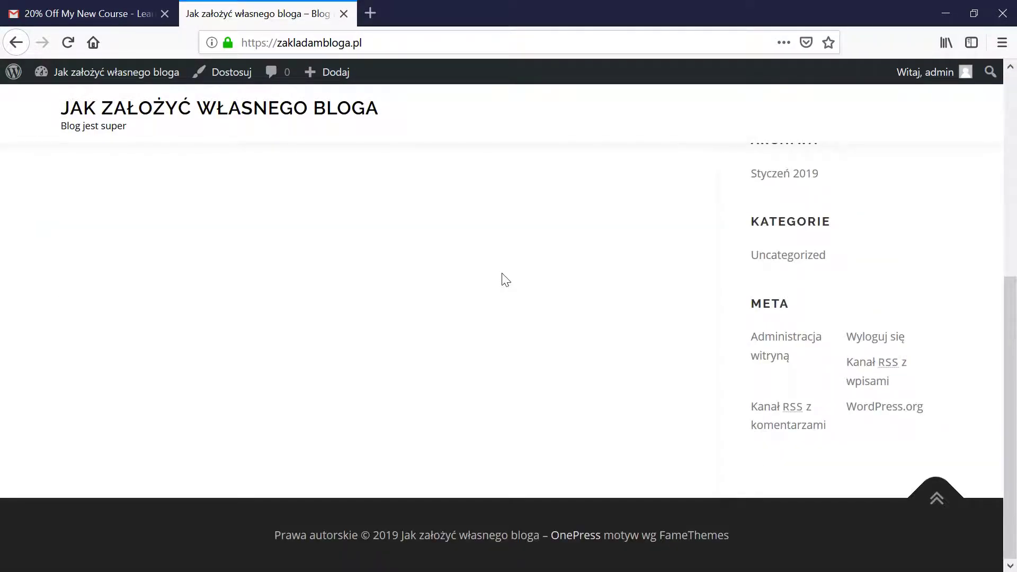
pyautogui.scroll(6, 505, 280)
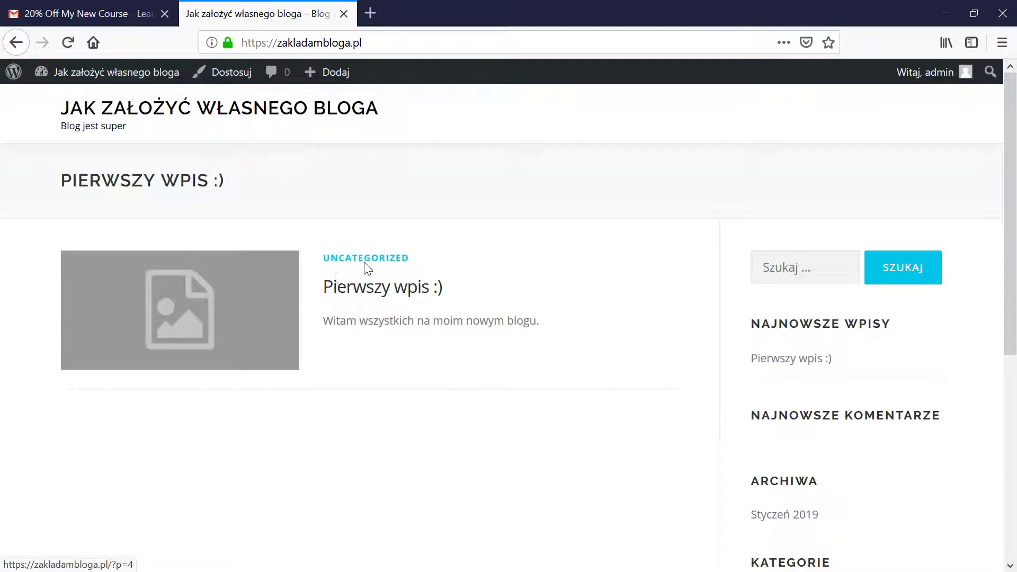
pyautogui.click(354, 294)
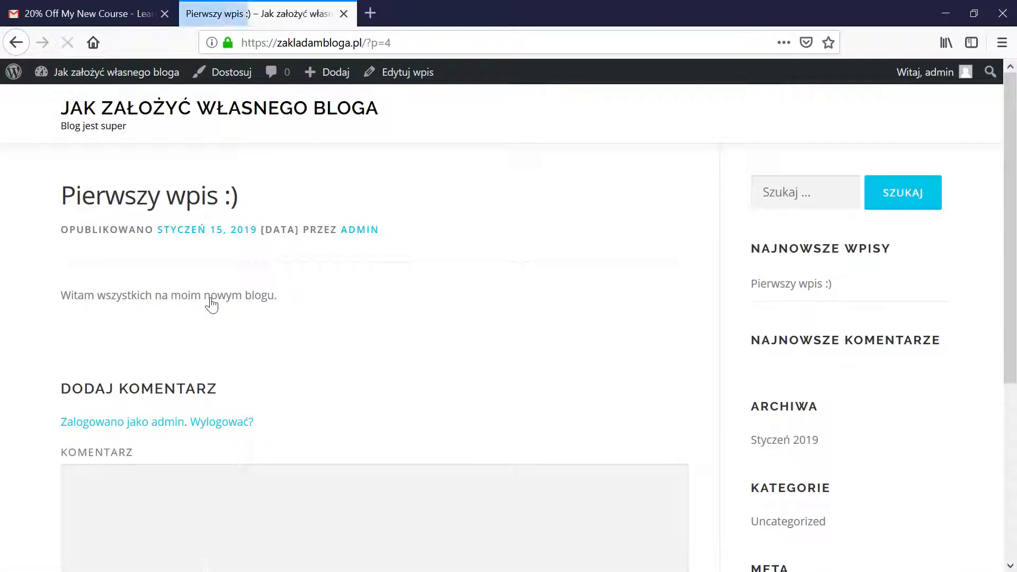
pyautogui.scroll(-4, 340, 273)
pyautogui.scroll(5, 336, 268)
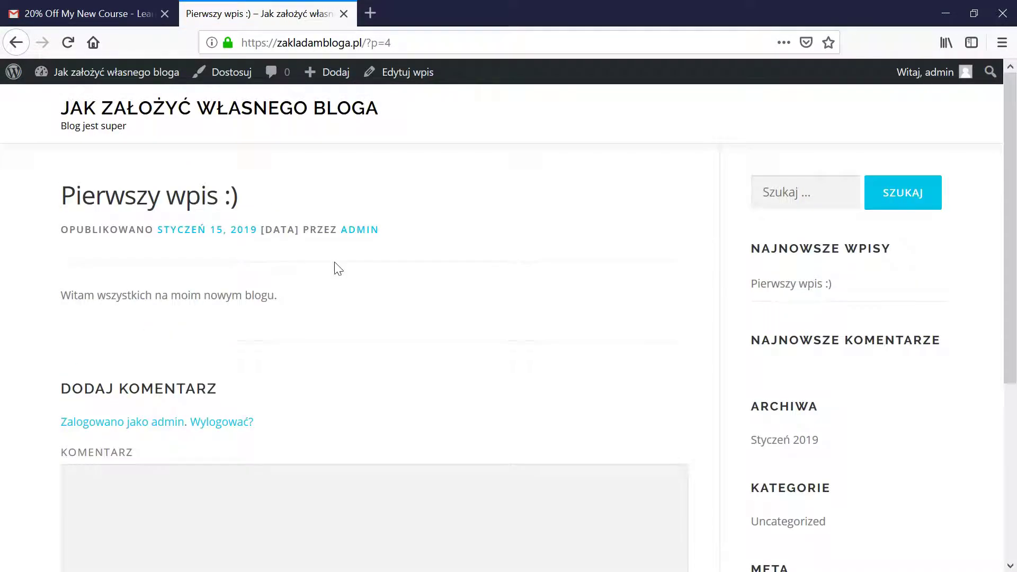
# Go back from the post to the theme management page and open the page for adding a new theme
pyautogui.moveTo(104, 80)
pyautogui.click(65, 126)
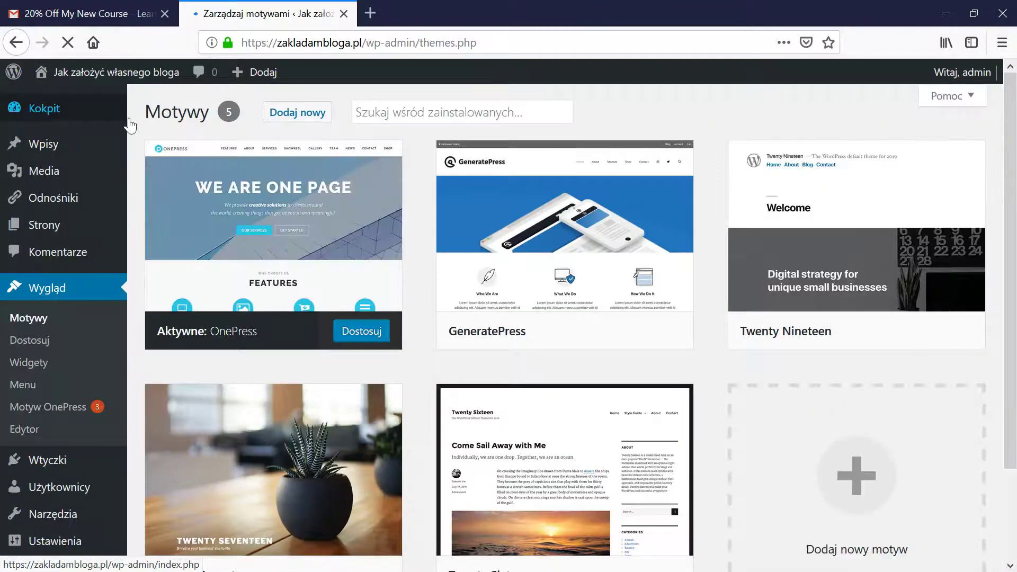
pyautogui.moveTo(251, 149)
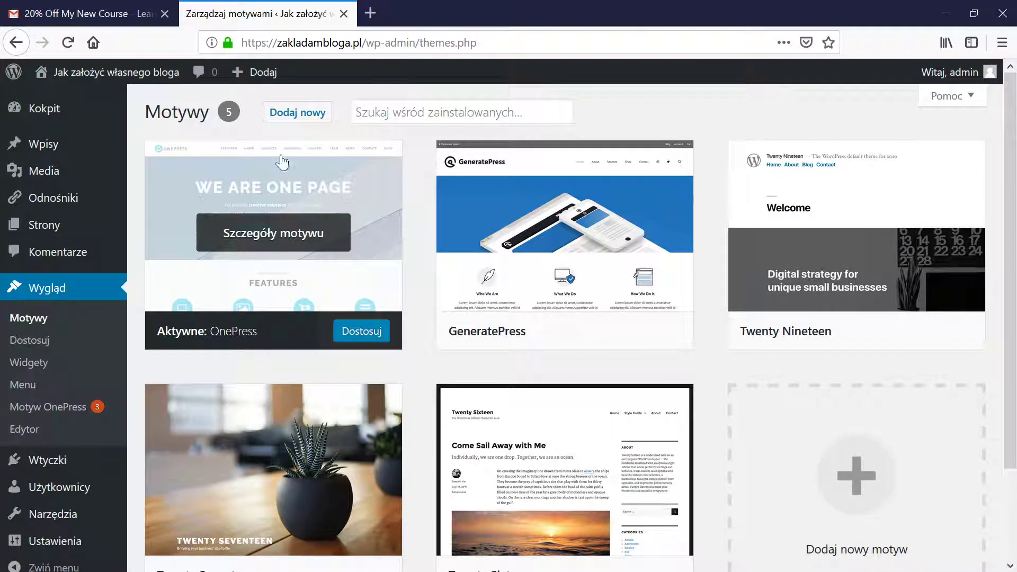
pyautogui.scroll(-2, 337, 170)
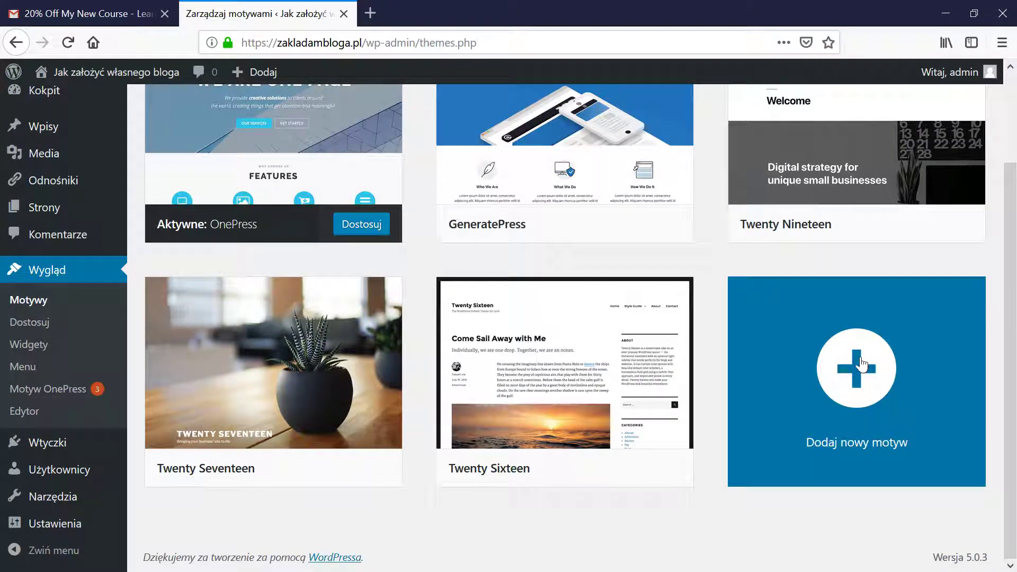
pyautogui.click(860, 342)
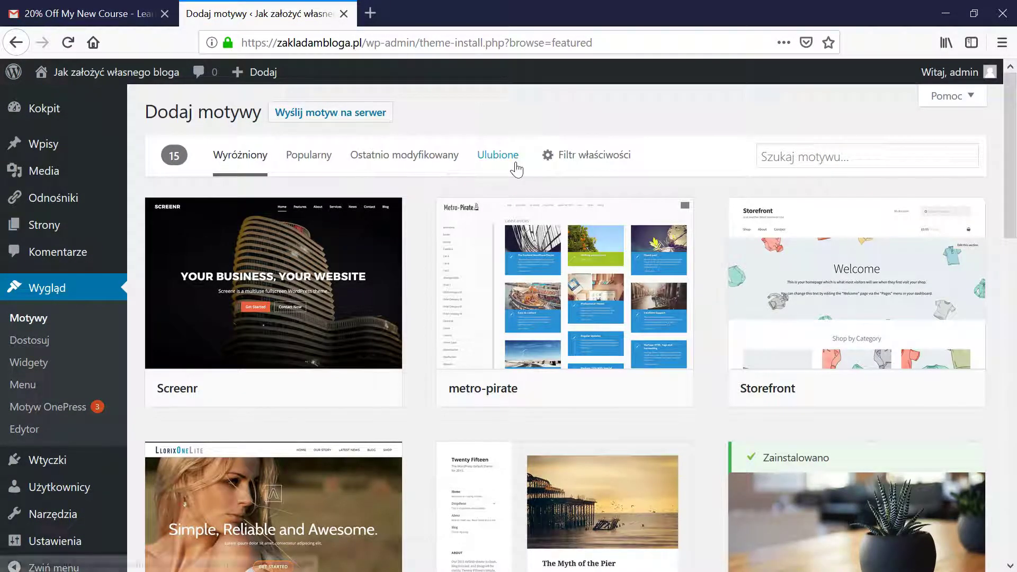
# Look through the featured themes and filter the theme directory by the topics Blog, E-Commerce and Wakacje
pyautogui.scroll(-8, 710, 142)
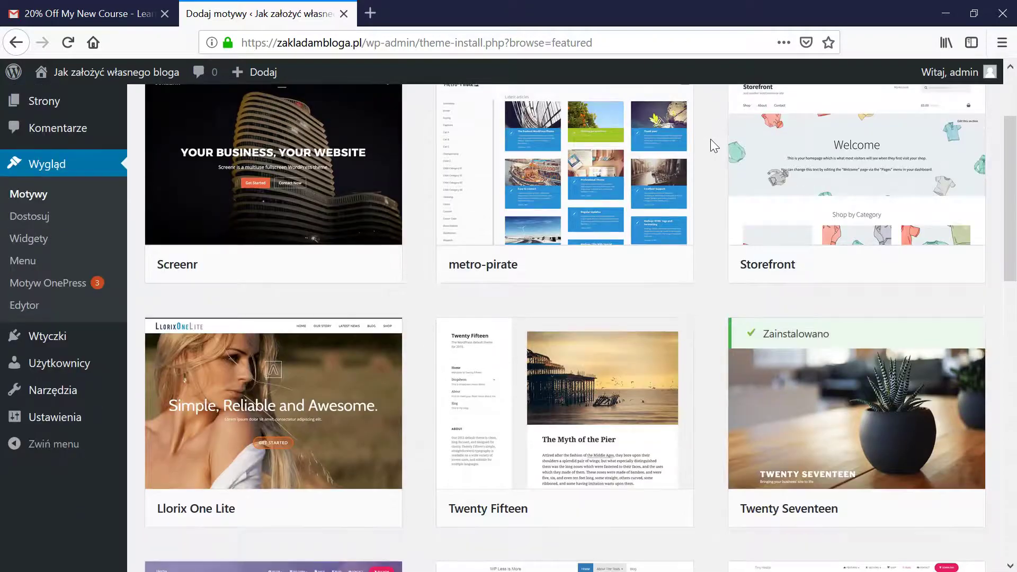
pyautogui.scroll(-10, 710, 145)
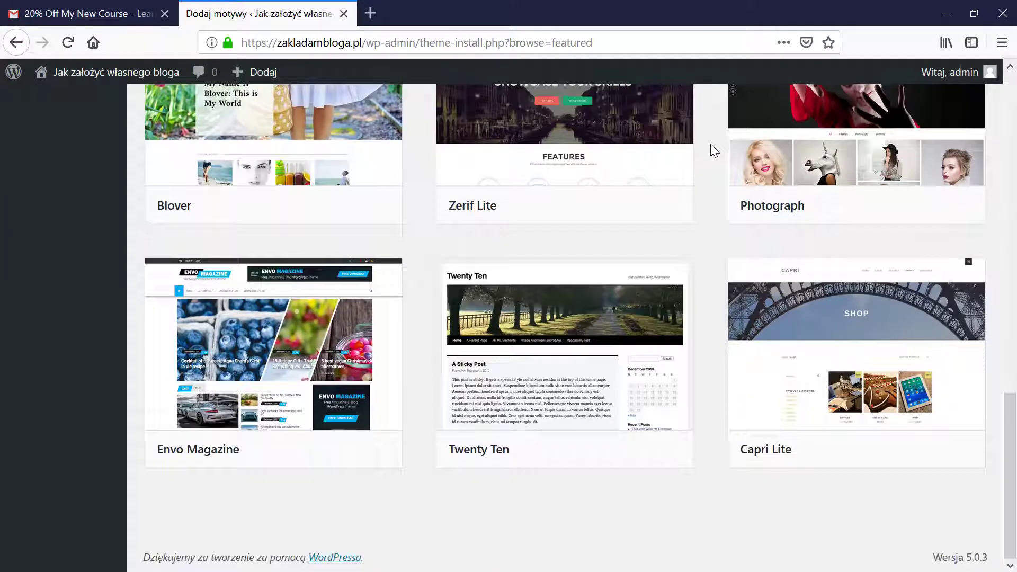
pyautogui.scroll(18, 710, 144)
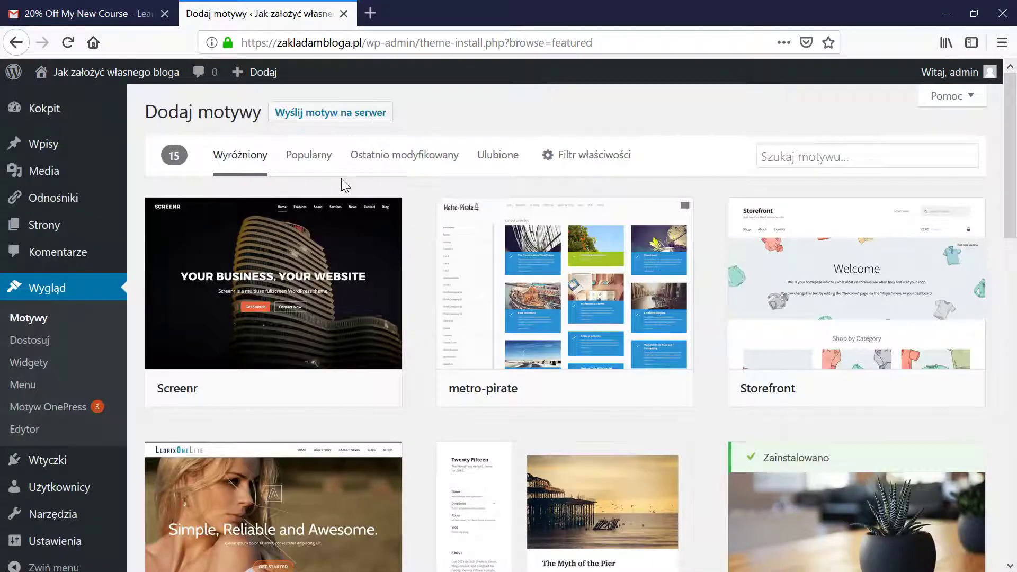
pyautogui.click(570, 159)
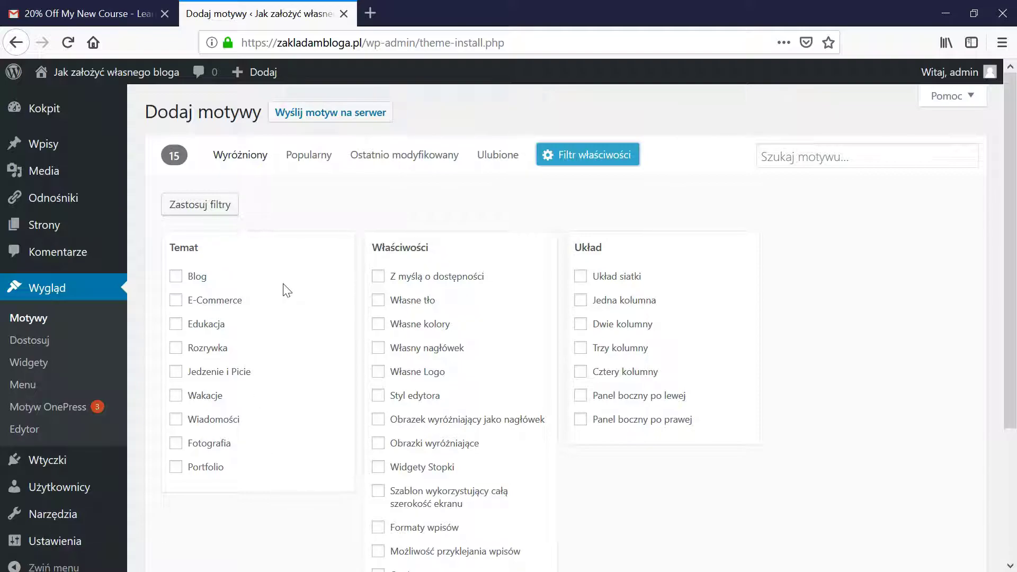
pyautogui.click(176, 276)
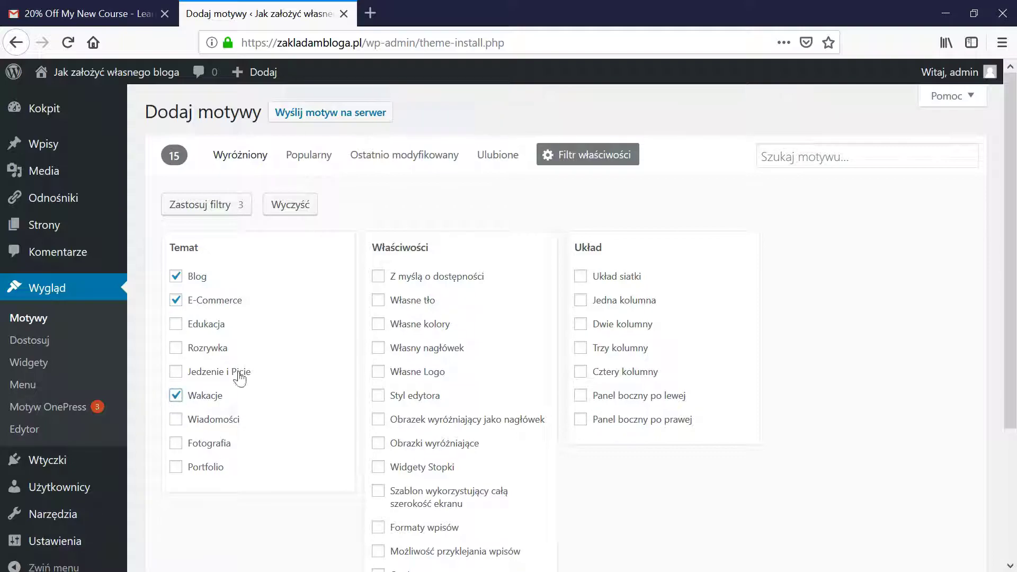
pyautogui.scroll(-3, 551, 197)
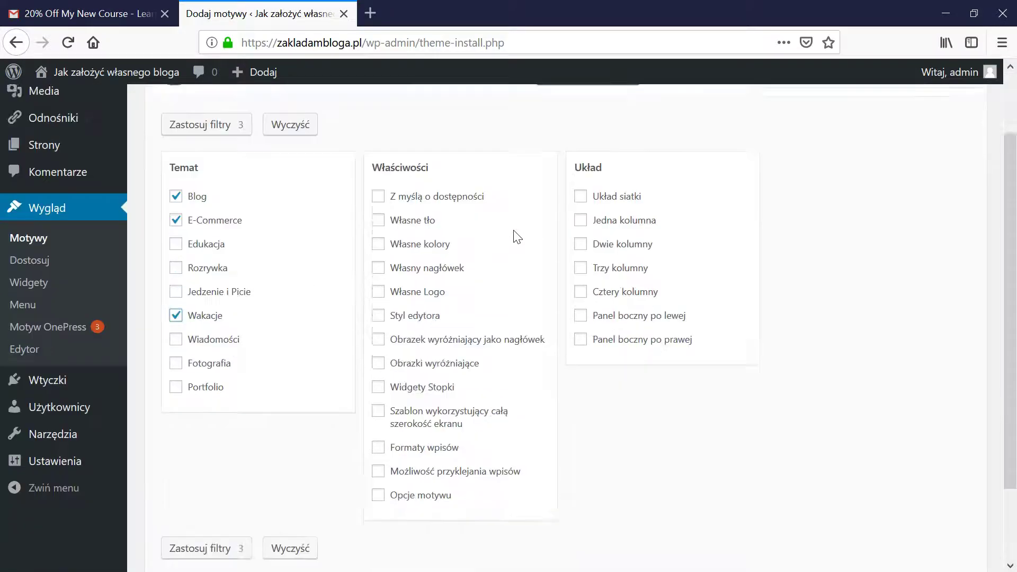
pyautogui.click(215, 456)
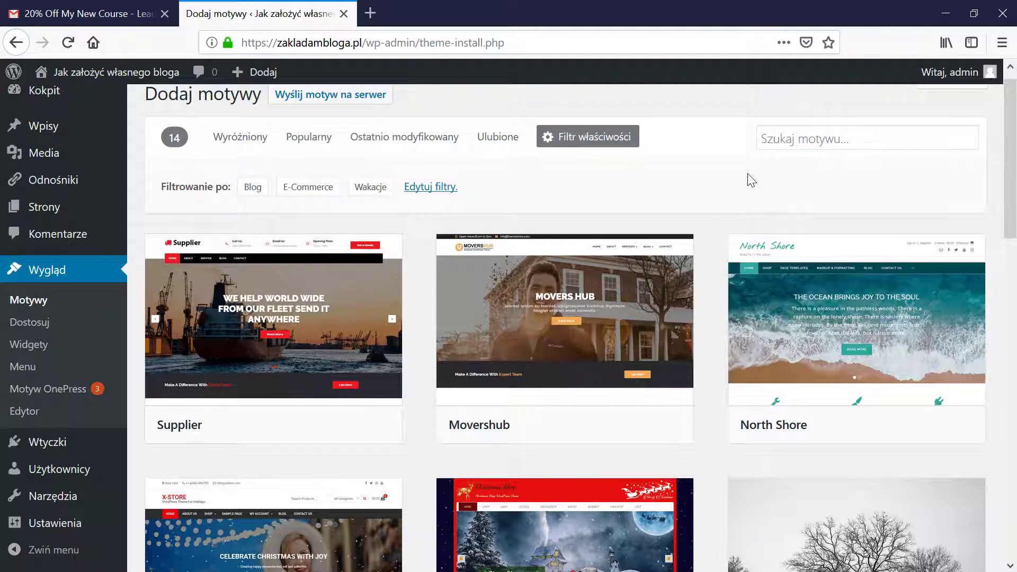
# Look through the themes matching the filters and reopen the filter options to change the Wakacje selection
pyautogui.scroll(-5, 746, 180)
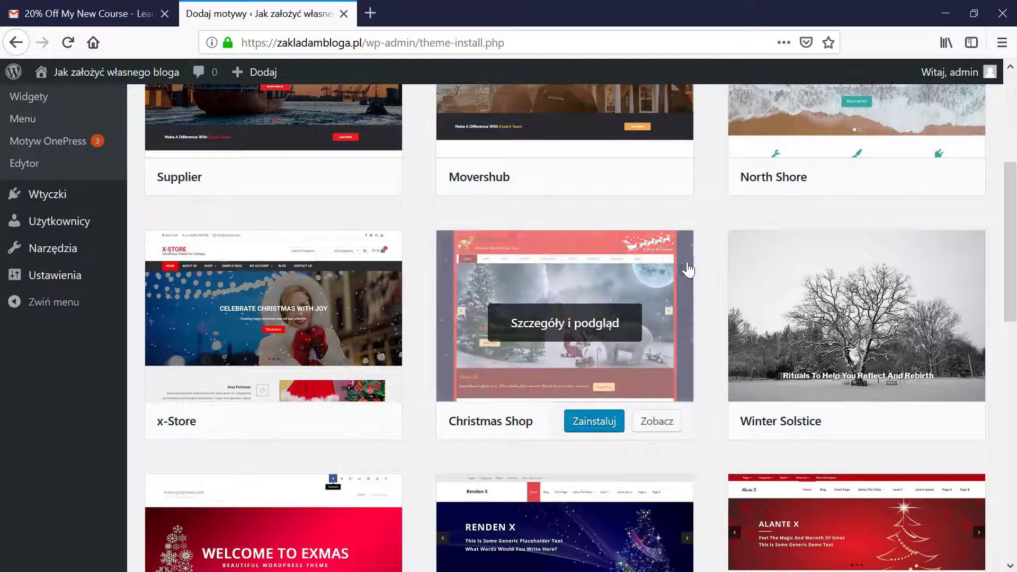
pyautogui.scroll(-4, 714, 246)
pyautogui.scroll(-4, 713, 204)
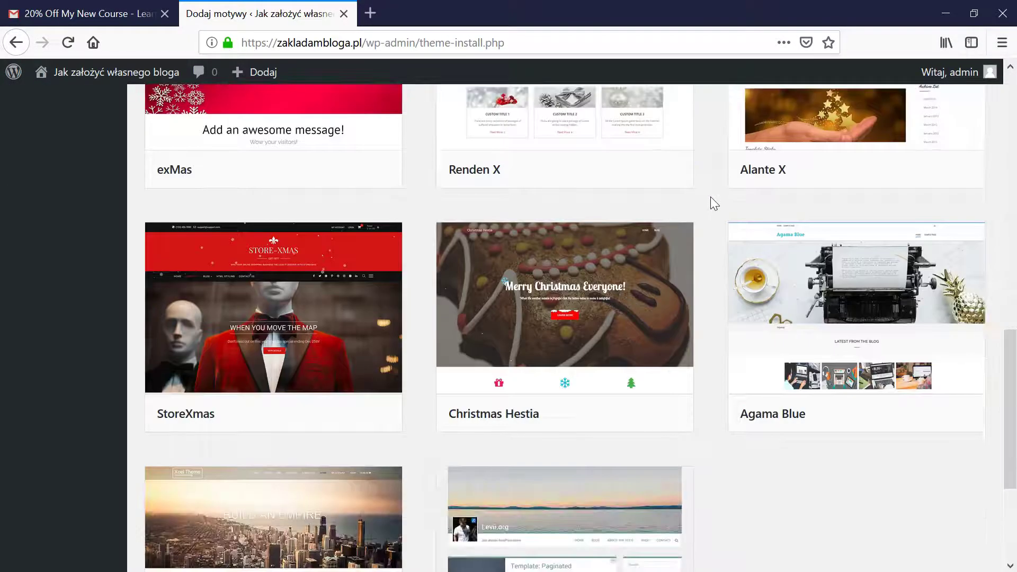
pyautogui.scroll(-5, 711, 200)
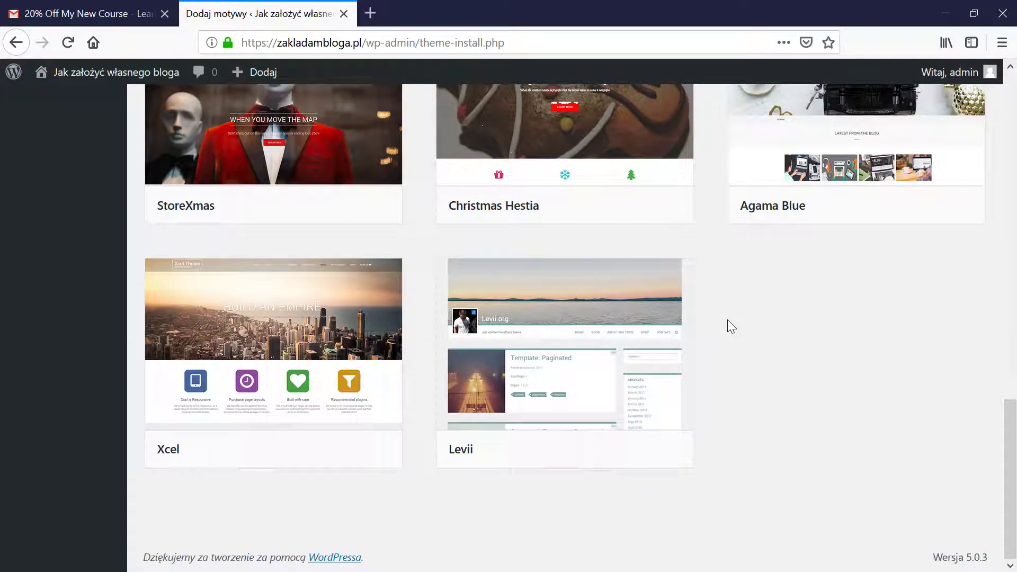
pyautogui.scroll(9, 728, 323)
pyautogui.scroll(10, 728, 323)
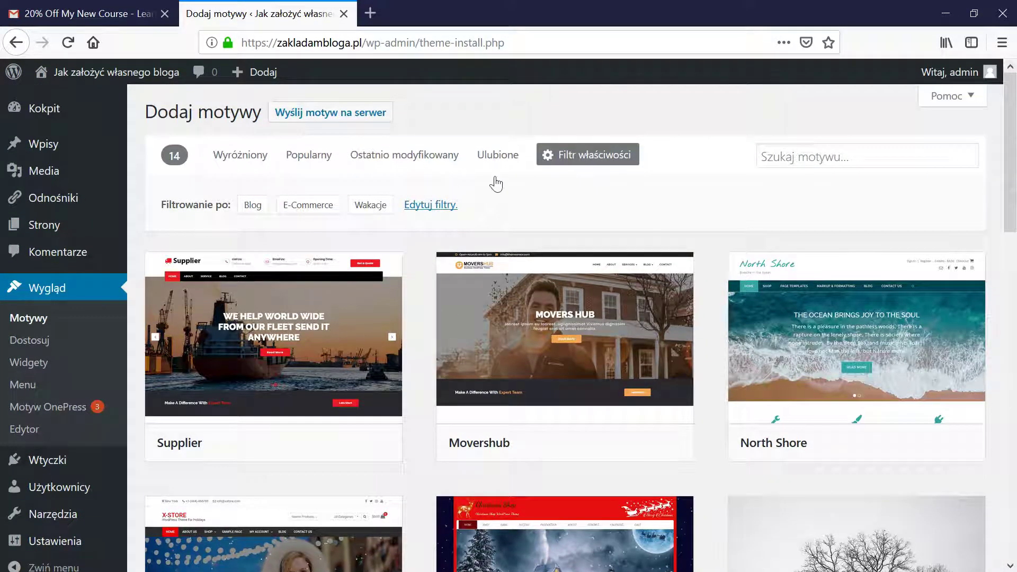
pyautogui.click(444, 205)
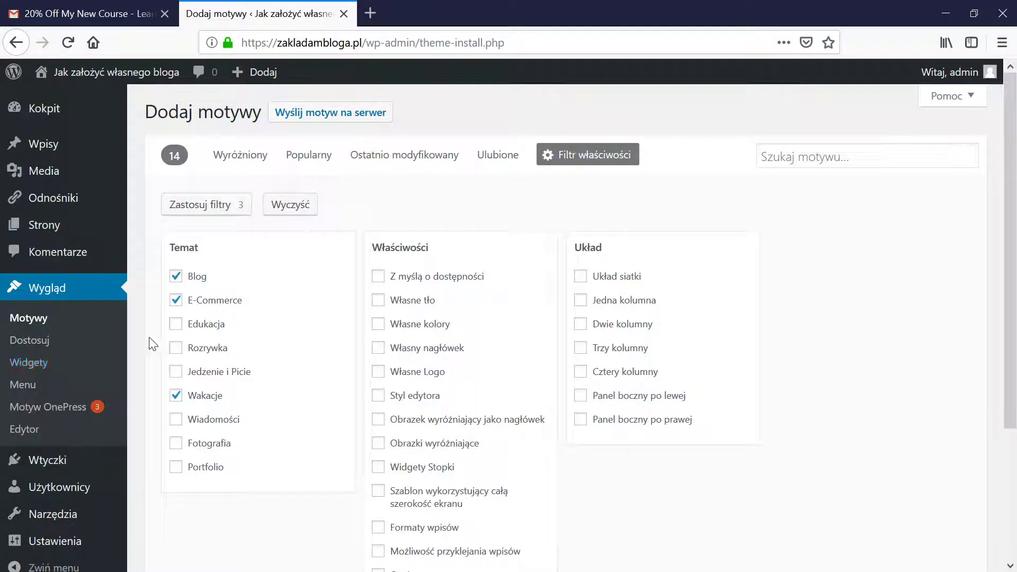
pyautogui.click(176, 396)
# Find the Hestia theme among the popular themes and install it
pyautogui.click(313, 159)
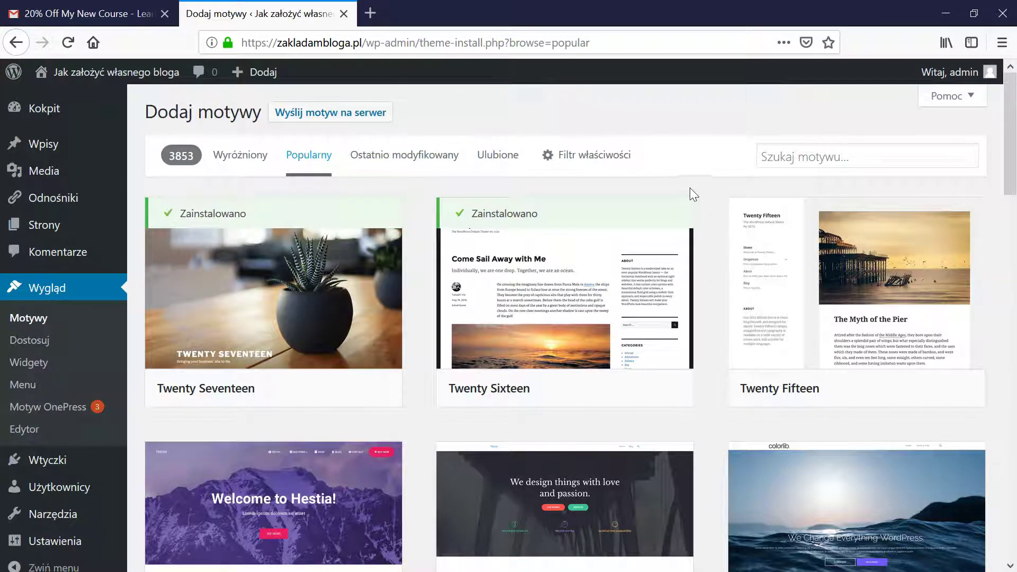
pyautogui.scroll(-5, 712, 185)
pyautogui.scroll(-6, 710, 186)
pyautogui.scroll(5, 707, 190)
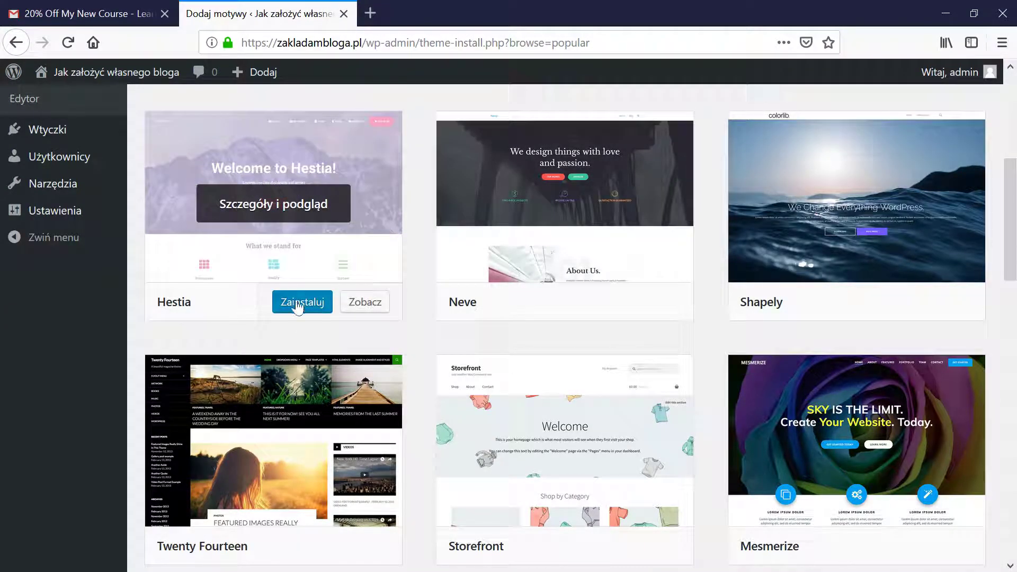
pyautogui.click(293, 302)
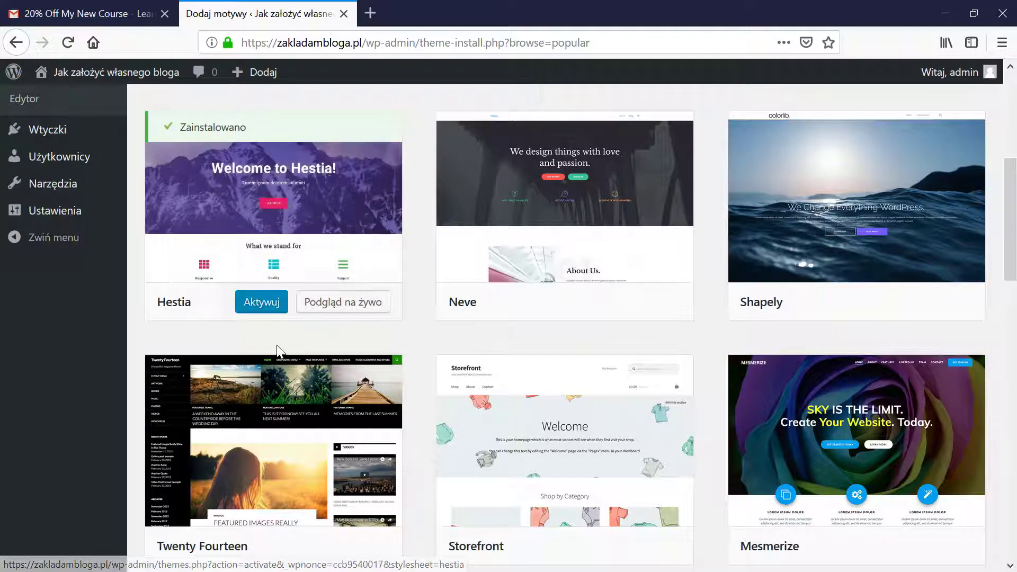
# Activate the installed Hestia theme and dismiss its welcome notice on the theme management page
pyautogui.click(270, 305)
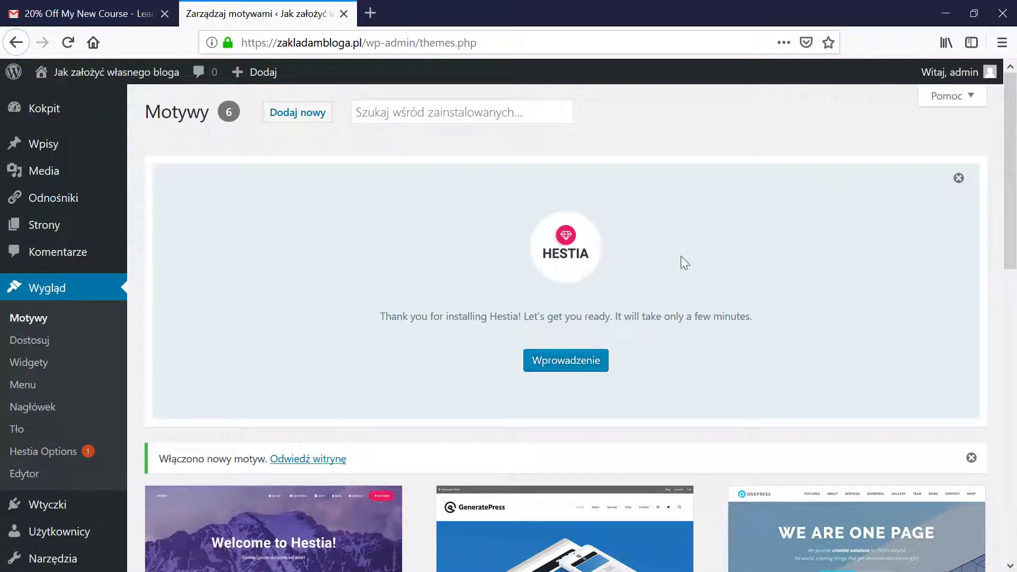
pyautogui.click(960, 179)
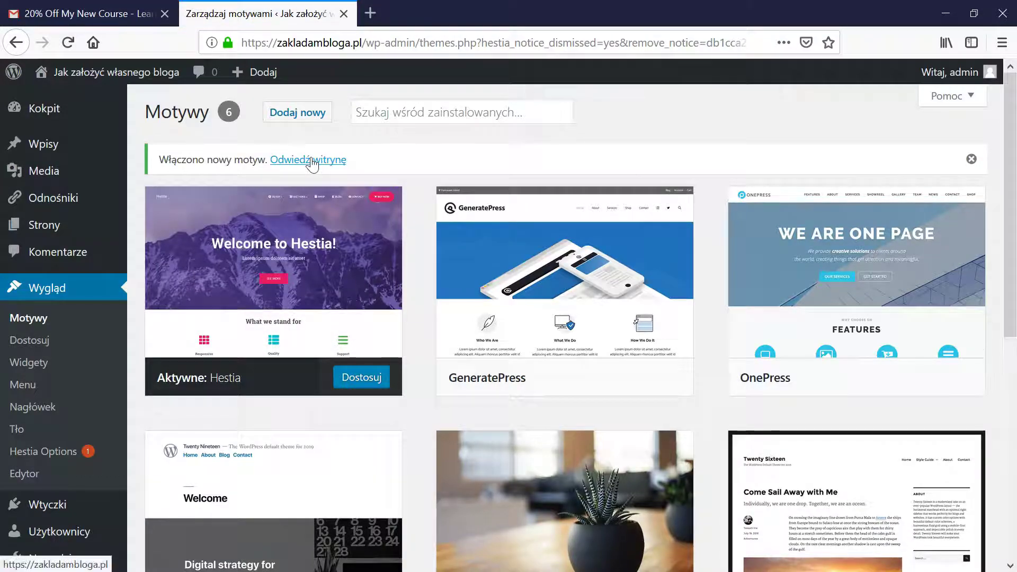
# Visit the site and look through the blog's home page in the Hestia theme
pyautogui.click(312, 160)
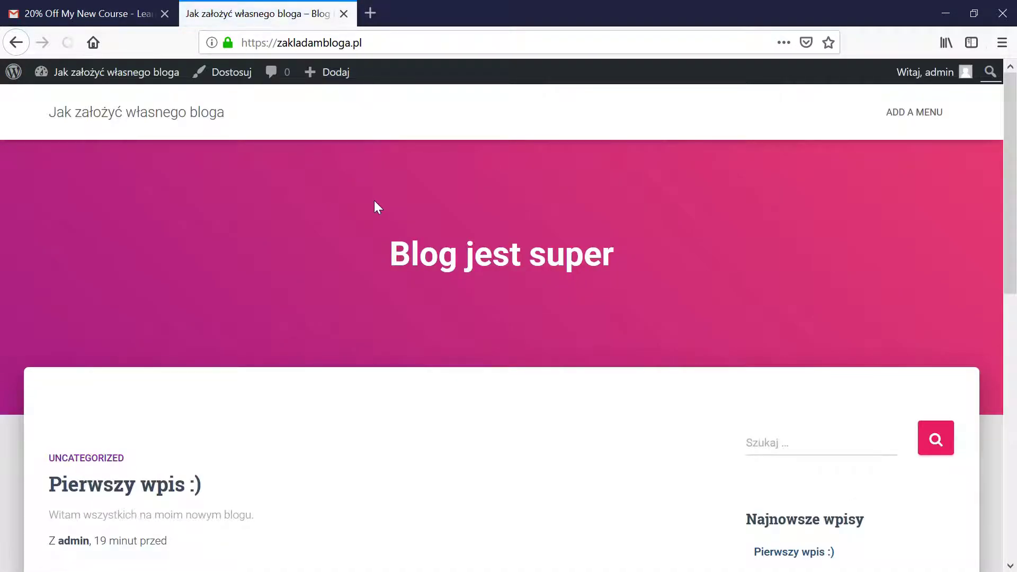
pyautogui.scroll(-10, 374, 204)
pyautogui.scroll(10, 374, 222)
pyautogui.scroll(-4, 355, 212)
pyautogui.scroll(4, 350, 214)
# Return from the site to the theme management page and open the customization options of the active Hestia theme
pyautogui.moveTo(76, 78)
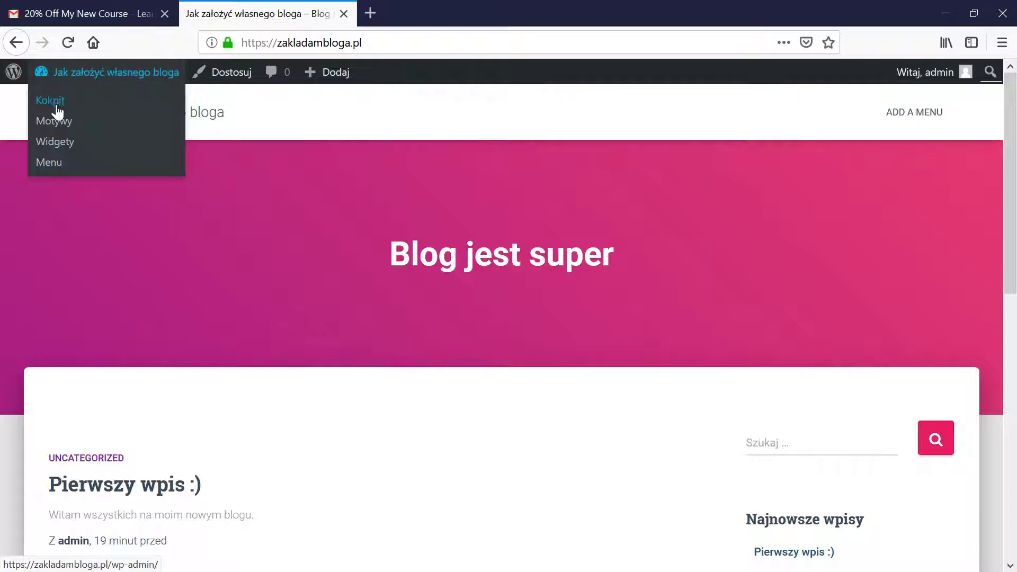
pyautogui.click(60, 123)
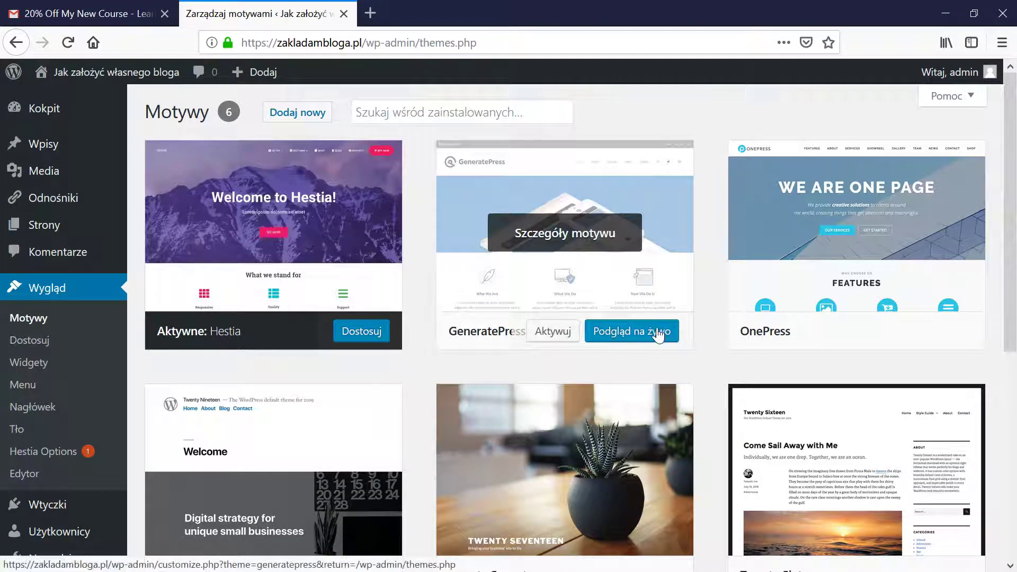
pyautogui.click(364, 338)
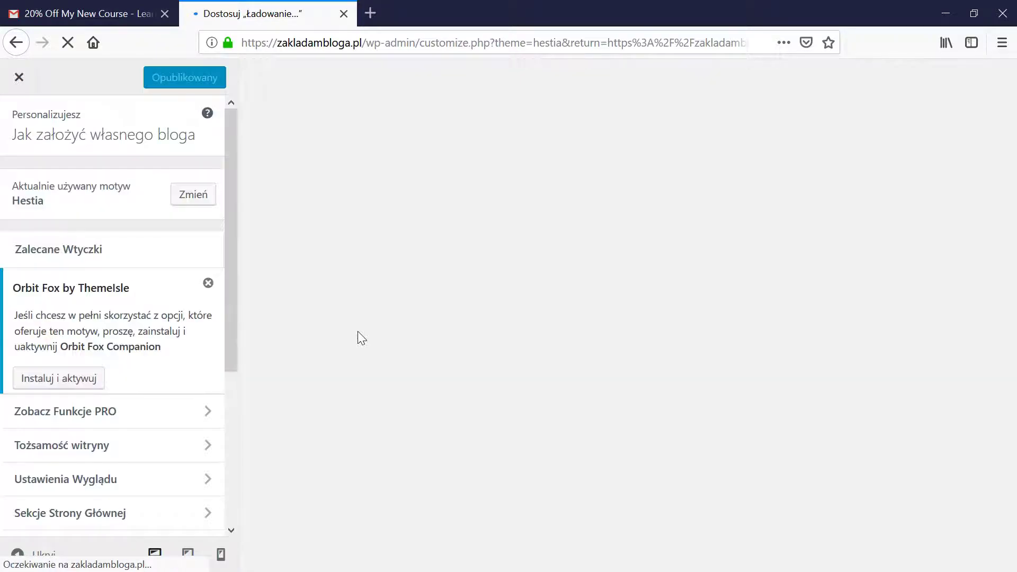
# Look through Hestia's customization options, including the Widgety, Tożsamość witryny and Sekcje Strony Głównej sections
pyautogui.moveTo(227, 182); pyautogui.dragTo(237, 265)
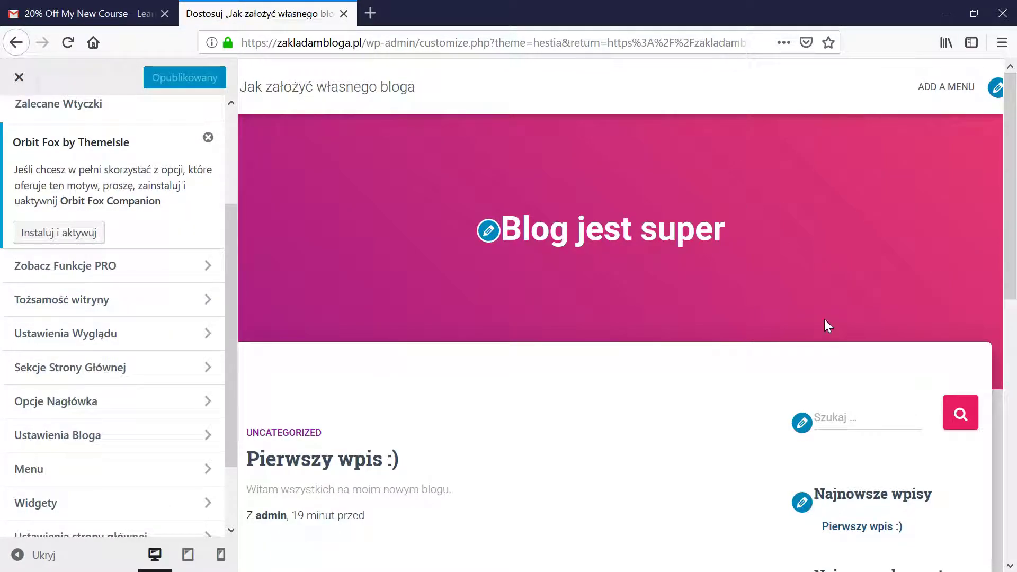
pyautogui.scroll(-3, 137, 413)
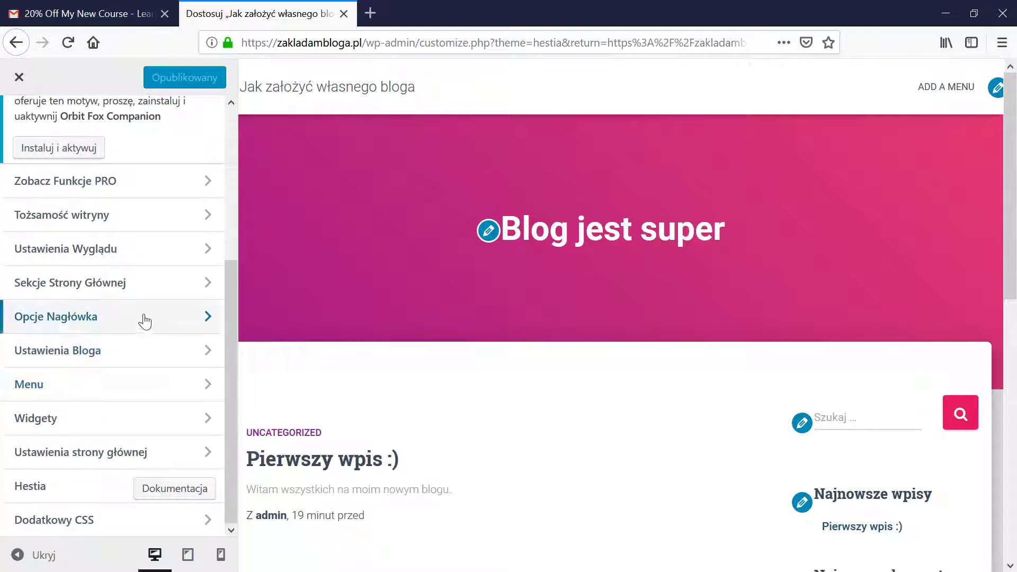
pyautogui.click(209, 421)
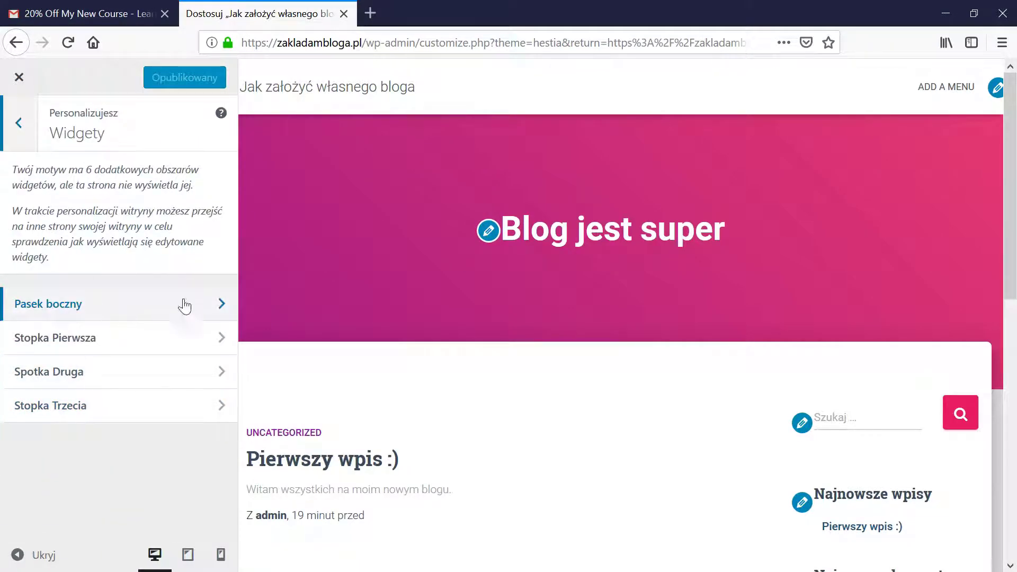
pyautogui.click(19, 123)
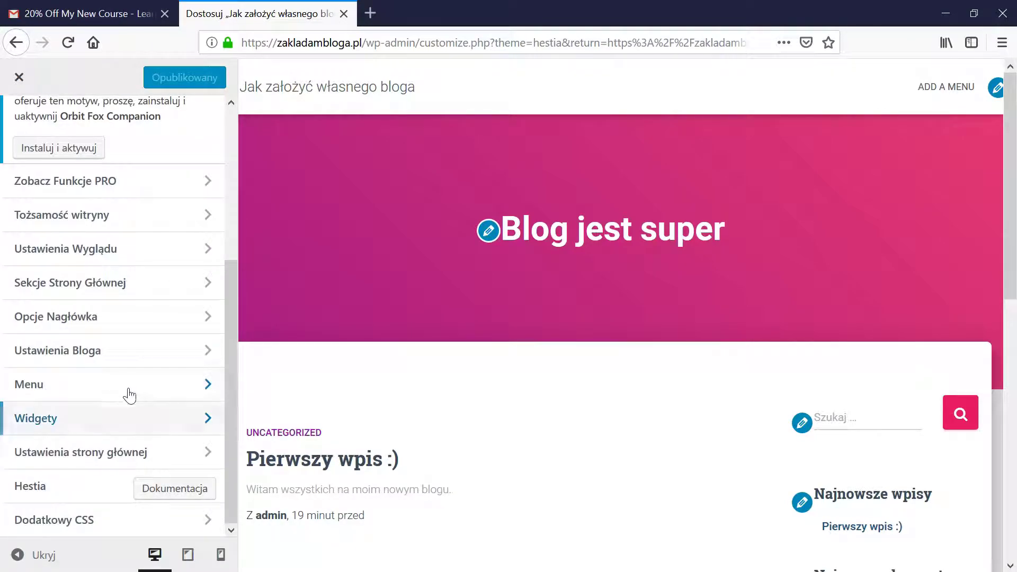
pyautogui.scroll(5, 91, 361)
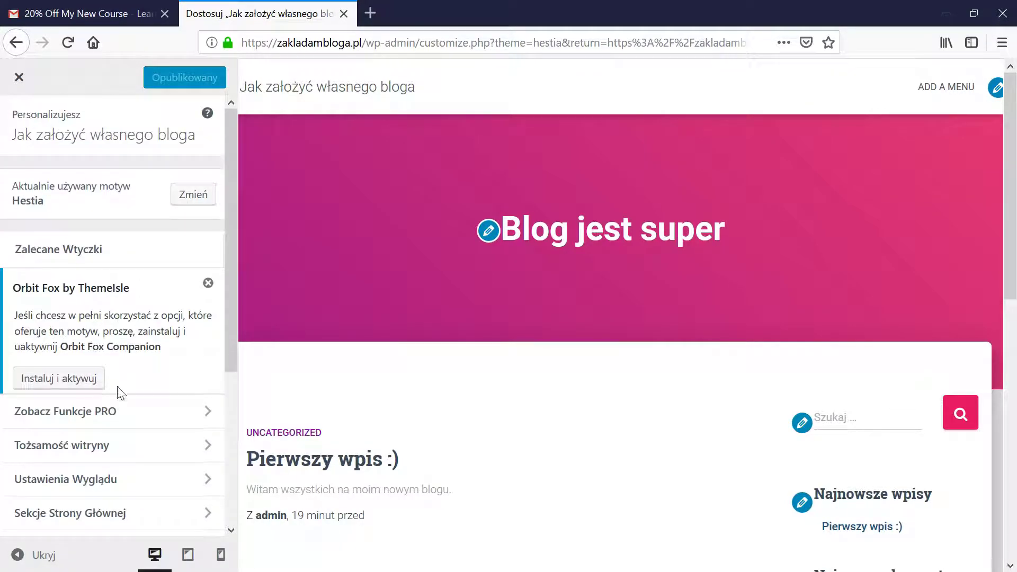
pyautogui.click(131, 449)
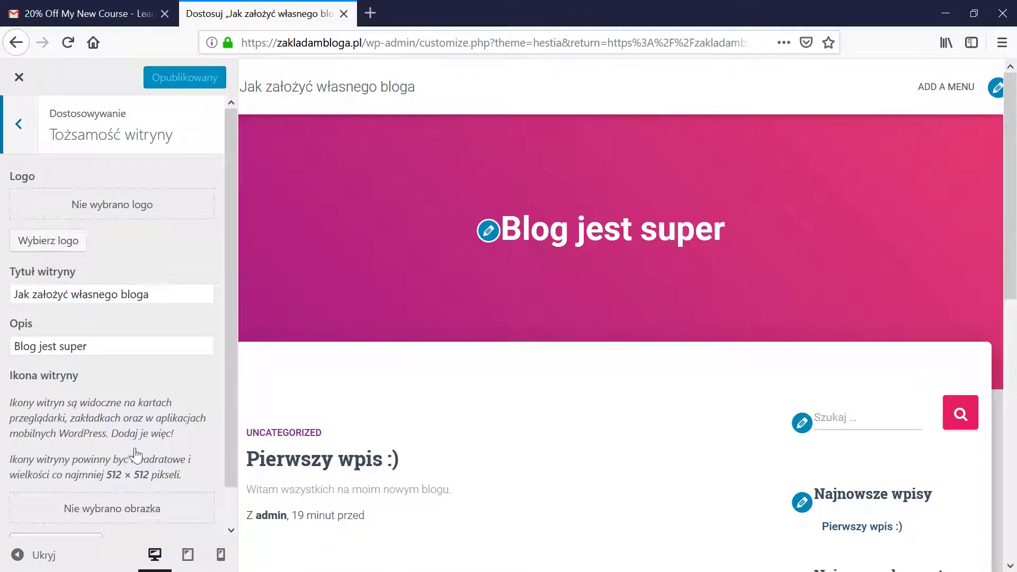
pyautogui.click(18, 124)
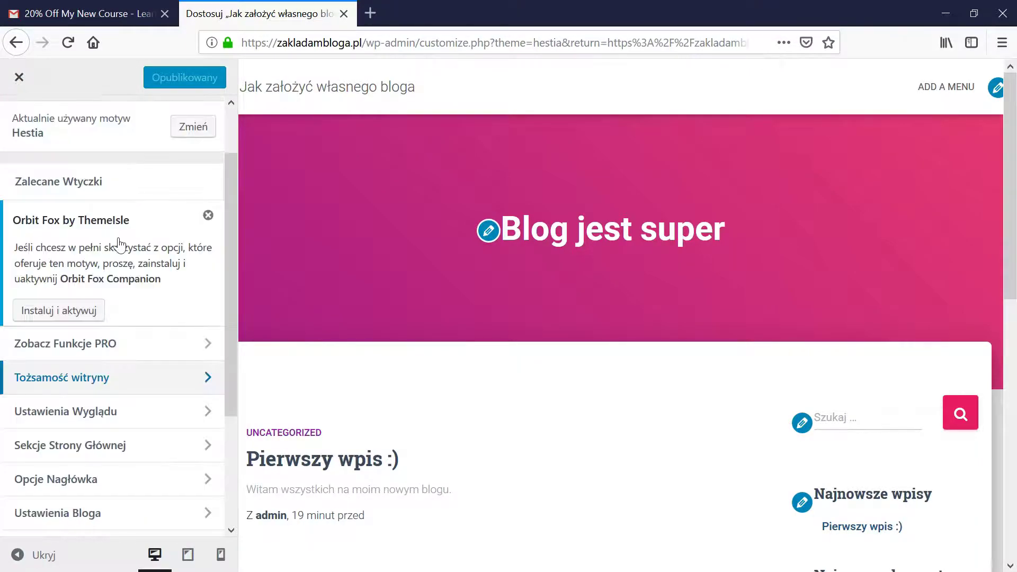
pyautogui.scroll(-3, 122, 349)
pyautogui.click(113, 291)
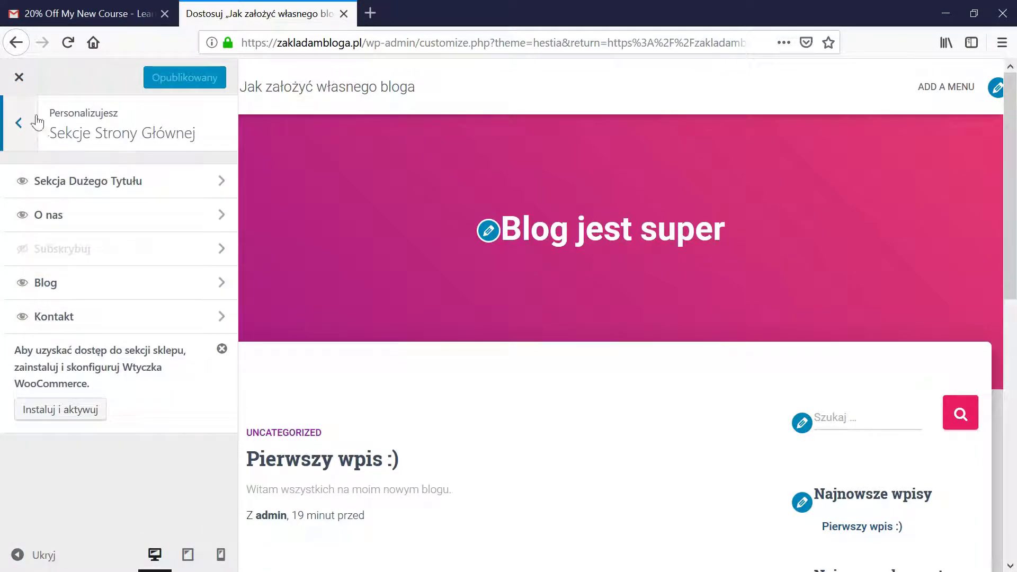
pyautogui.click(14, 127)
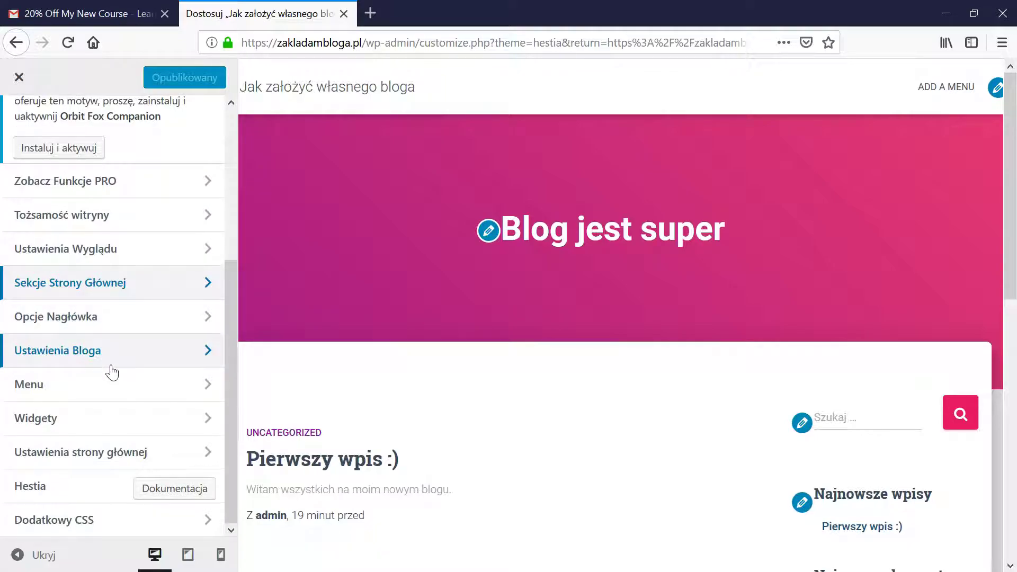
pyautogui.scroll(4, 101, 356)
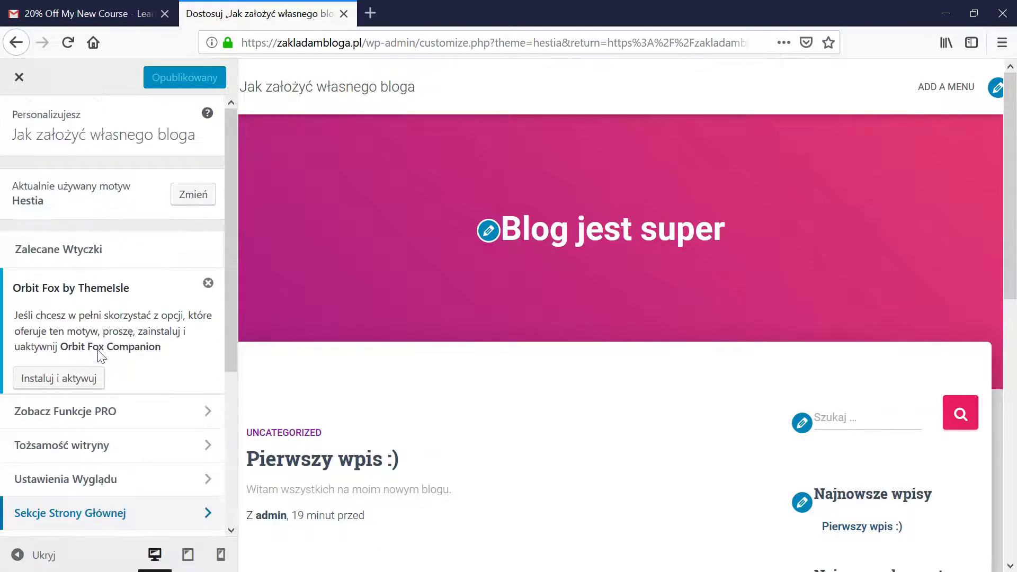
# Close the customizer and look through the installed themes on the theme management page
pyautogui.click(20, 77)
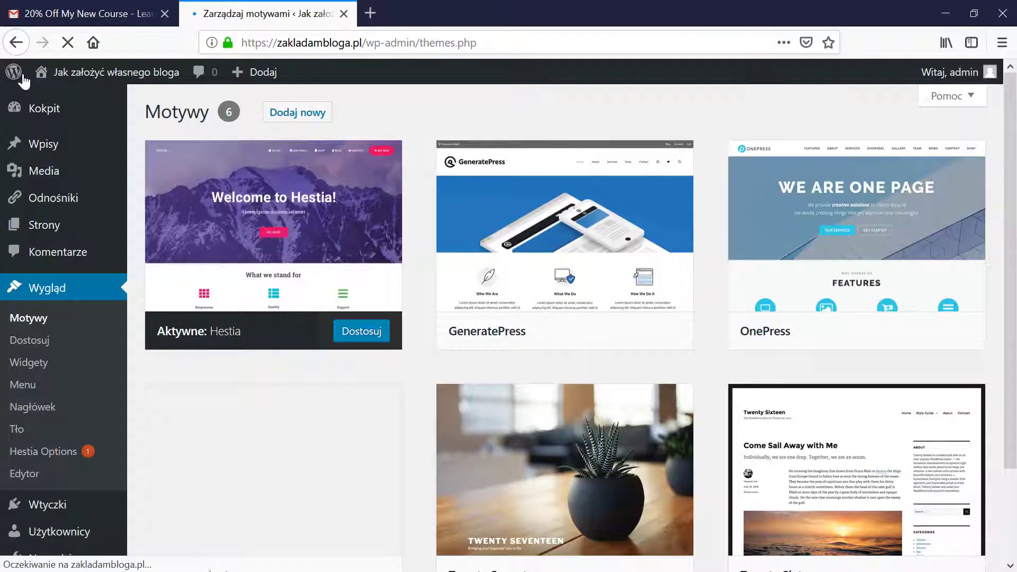
pyautogui.scroll(-5, 726, 288)
pyautogui.scroll(-1, 720, 313)
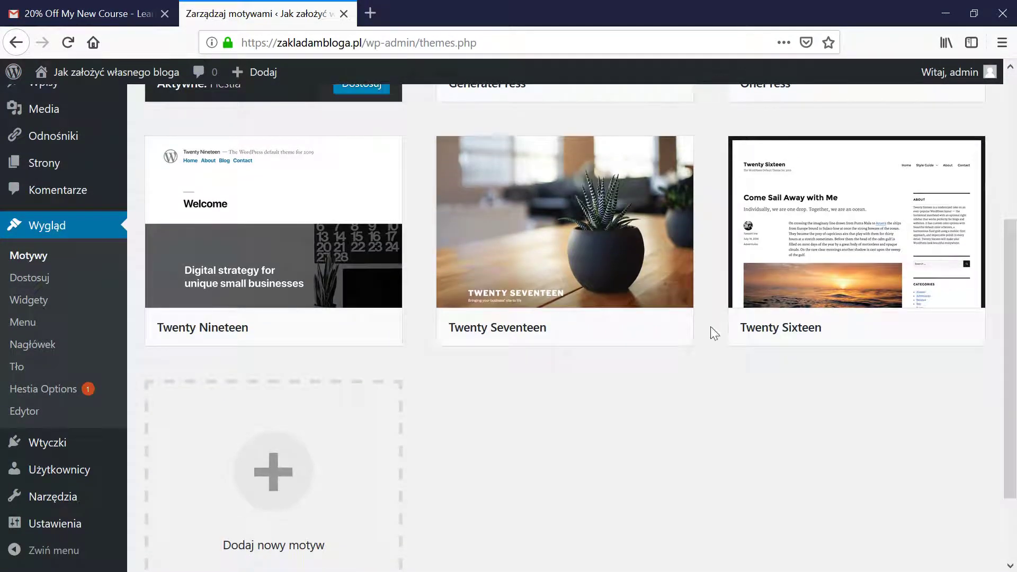
pyautogui.scroll(5, 322, 368)
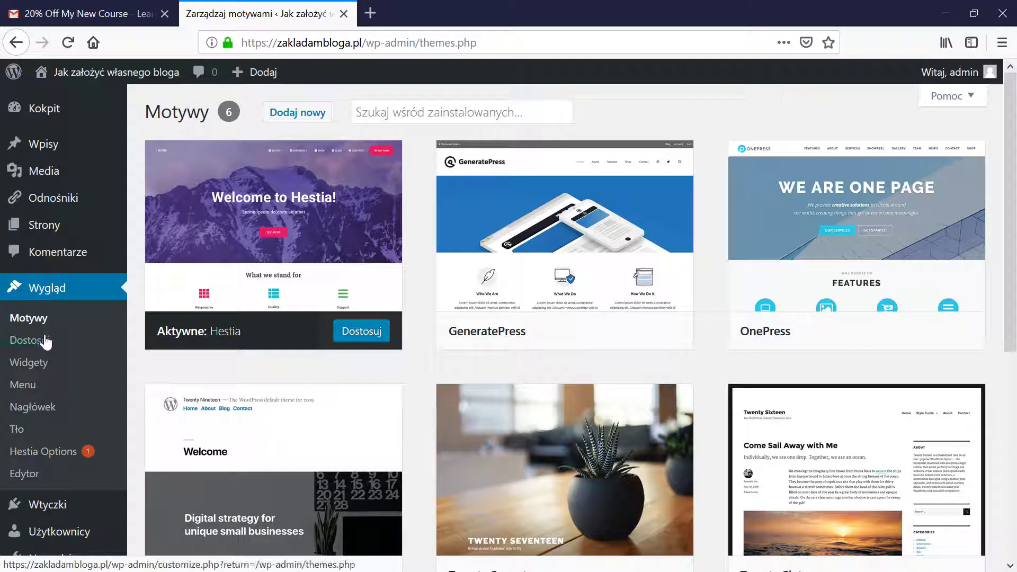
pyautogui.click(33, 320)
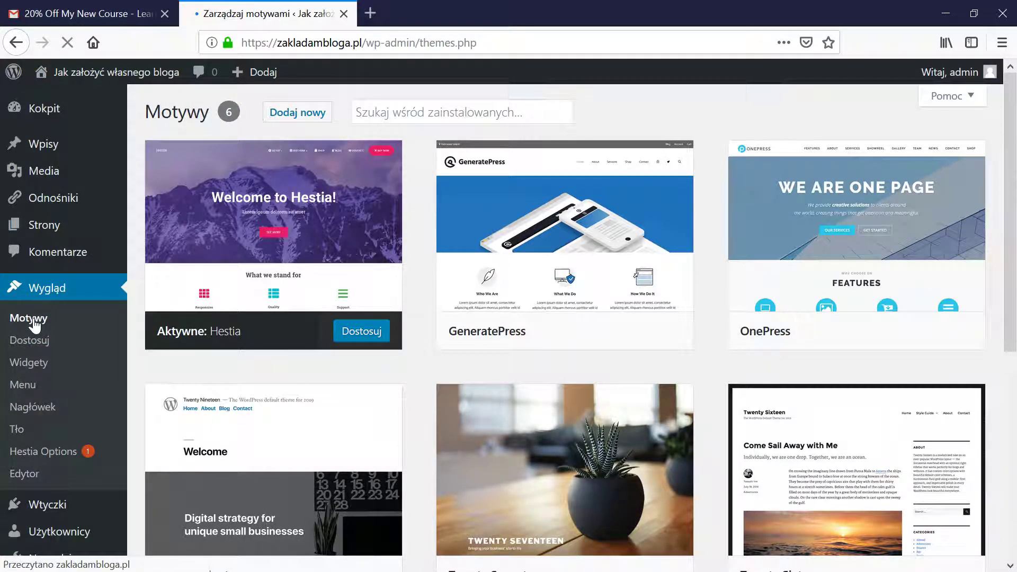
# Open the page for adding a new theme and look through the featured themes, closing the Hestia feedback survey
pyautogui.click(298, 117)
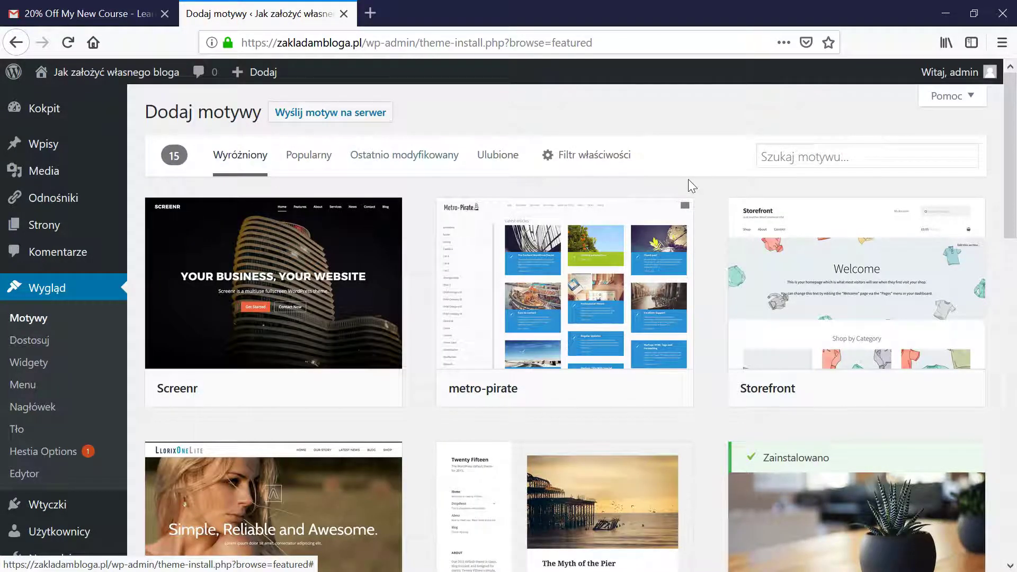
pyautogui.scroll(-6, 688, 179)
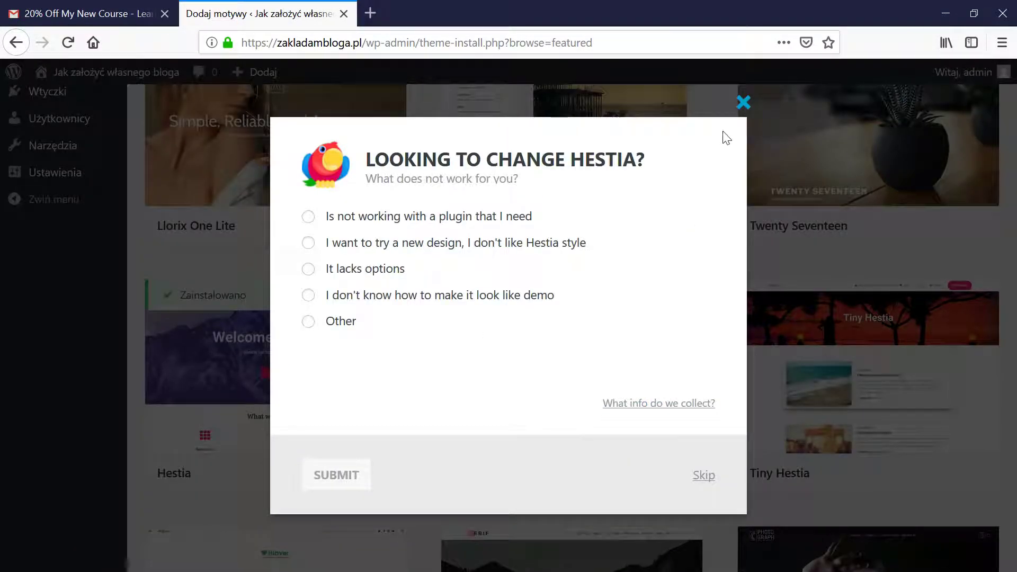
pyautogui.click(745, 103)
pyautogui.scroll(-5, 714, 287)
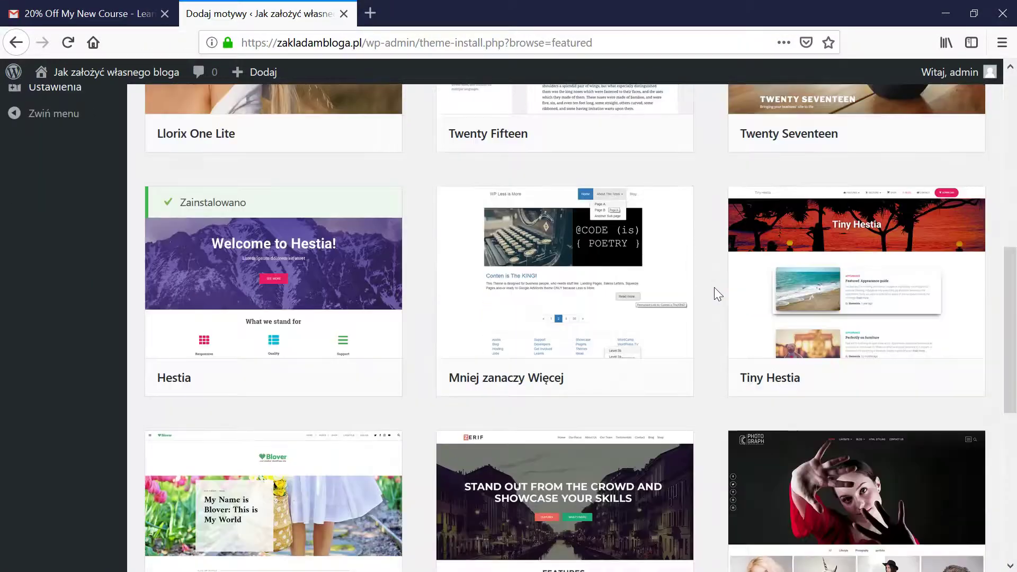
pyautogui.scroll(-3, 713, 288)
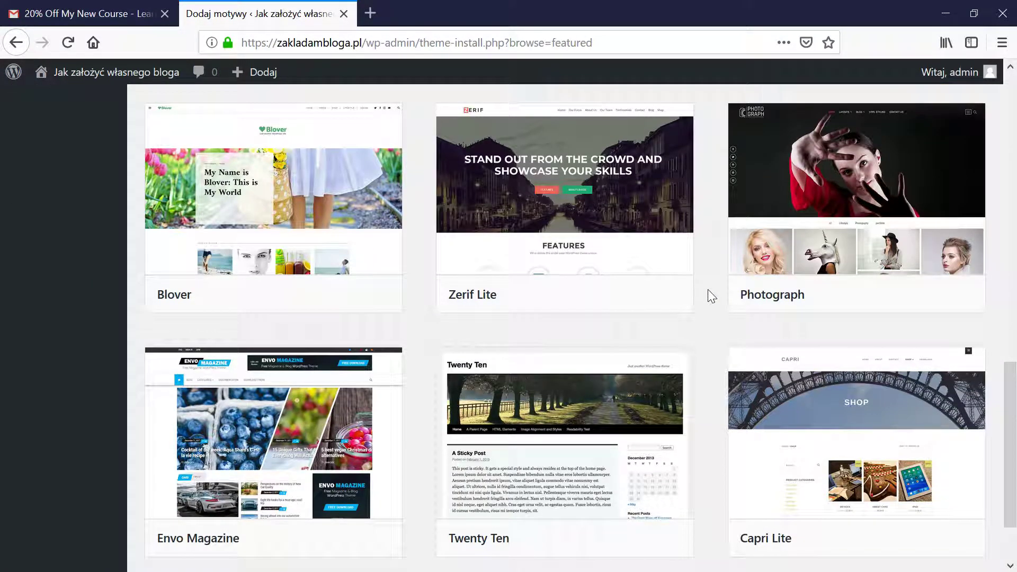
pyautogui.scroll(-2, 710, 296)
pyautogui.scroll(2, 652, 256)
# Install the Zerif Lite theme from the featured themes and activate it
pyautogui.moveTo(652, 257)
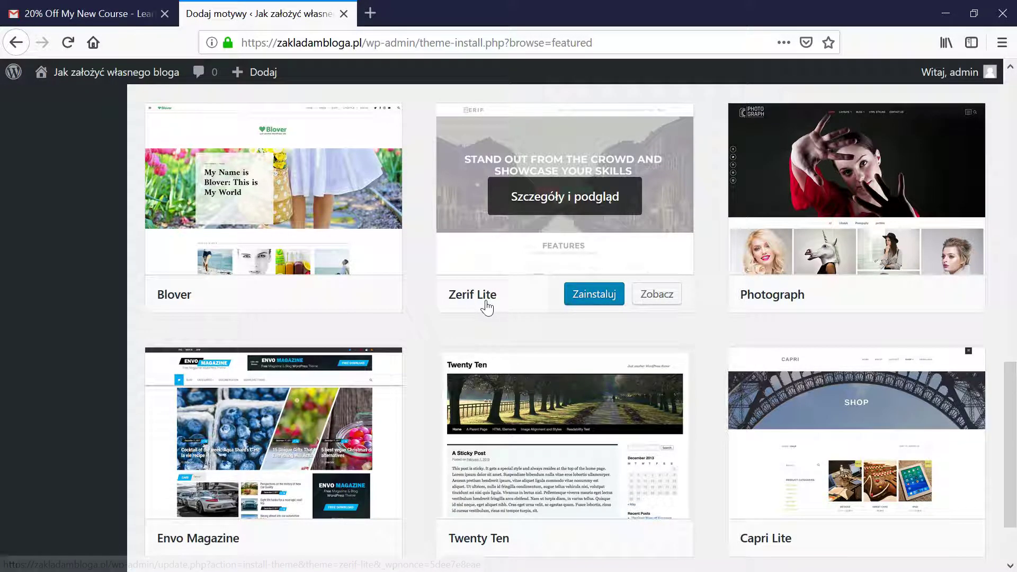
pyautogui.click(595, 296)
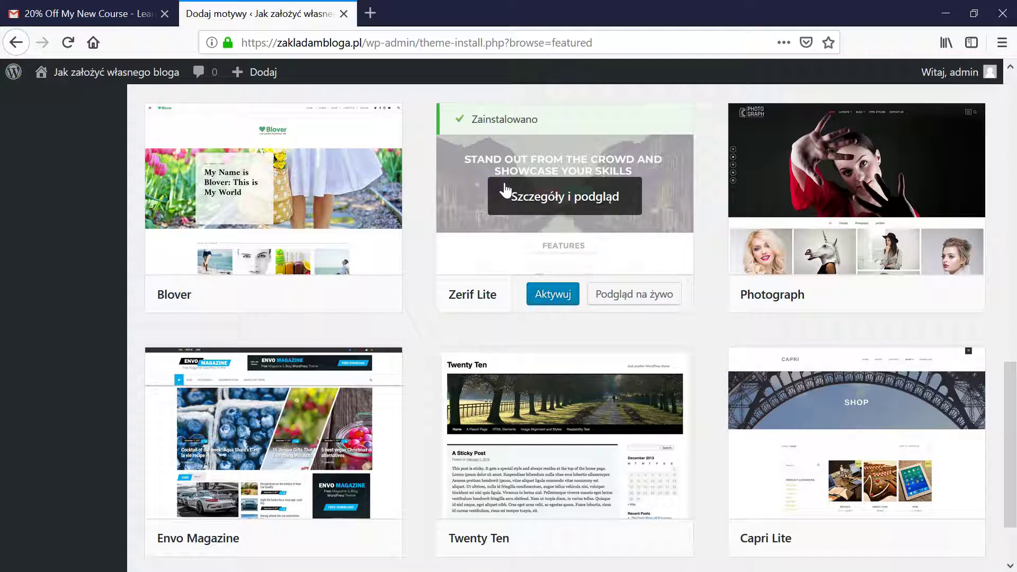
pyautogui.click(553, 295)
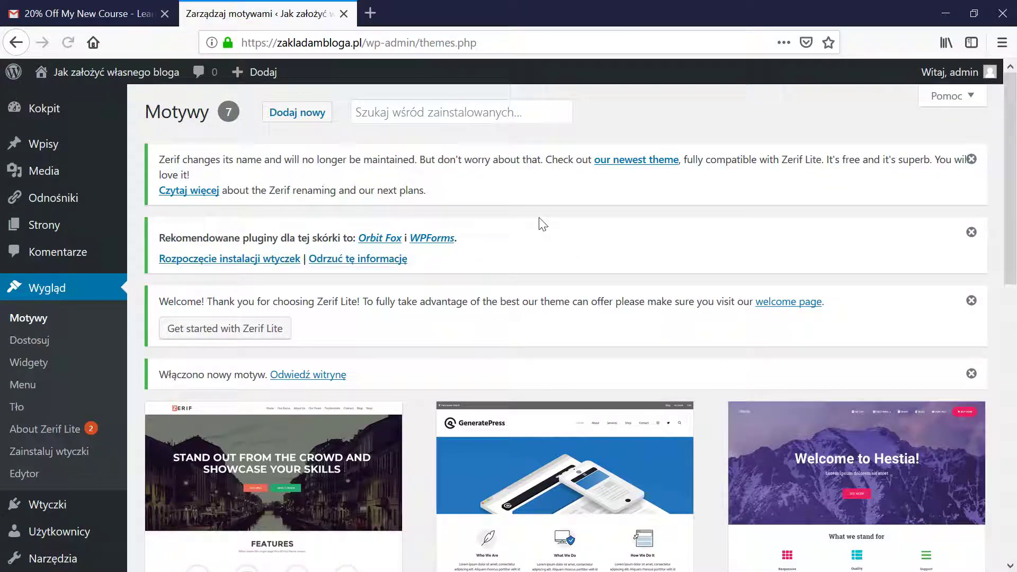
# Dismiss the Zerif renaming and recommended plugins notices on the theme management page
pyautogui.click(971, 232)
pyautogui.click(971, 159)
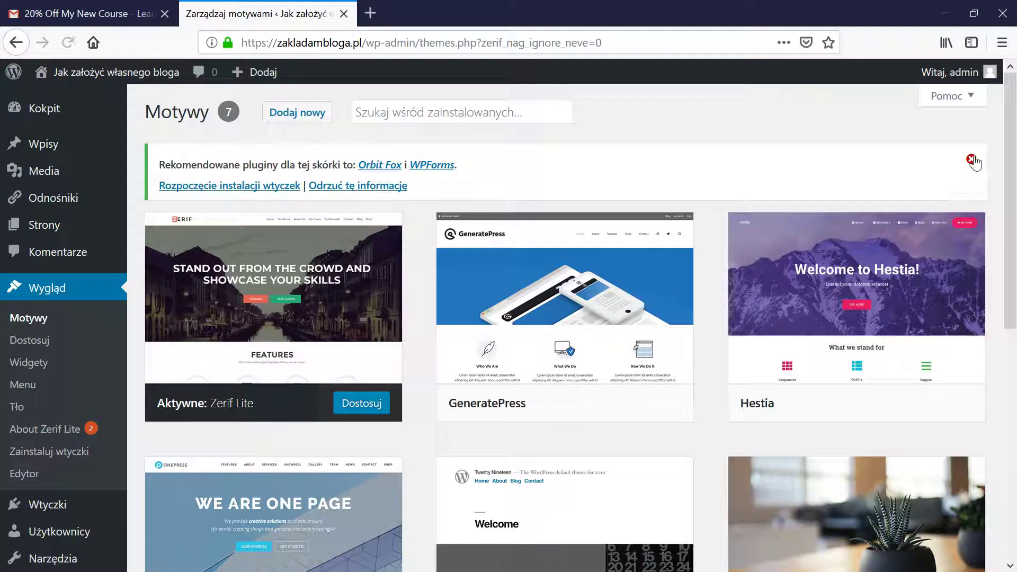
pyautogui.click(971, 160)
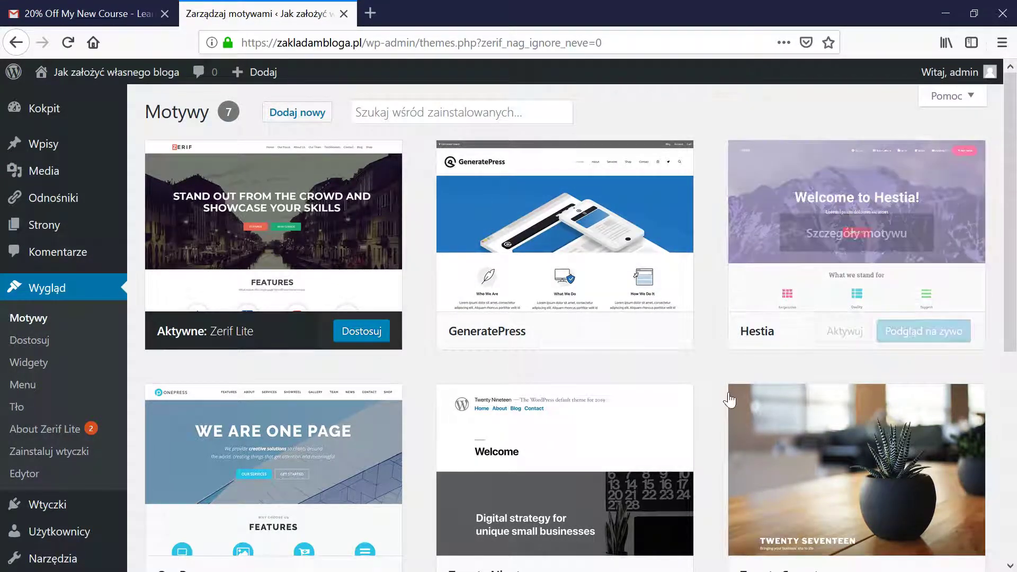
pyautogui.click(293, 116)
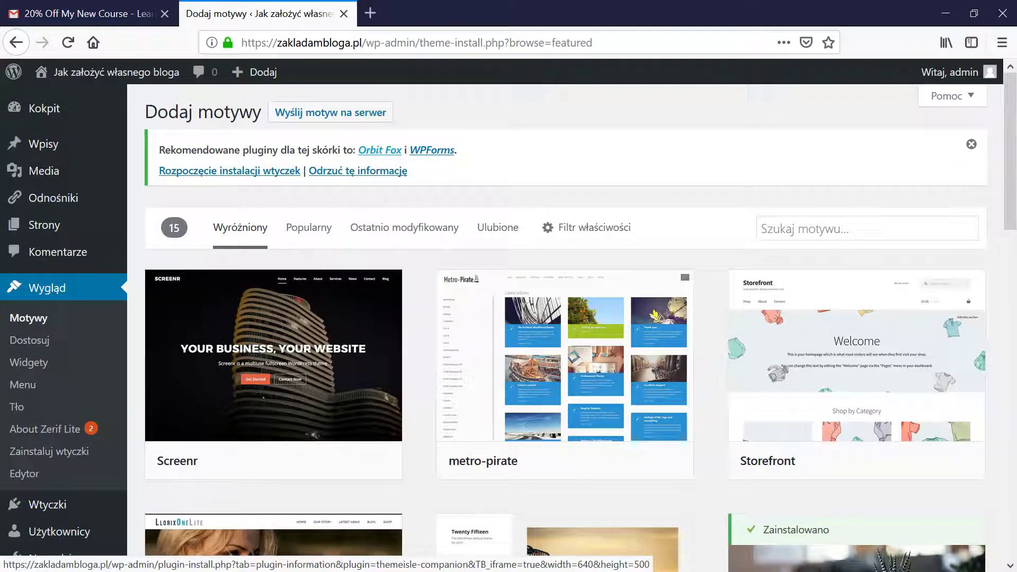
pyautogui.click(37, 343)
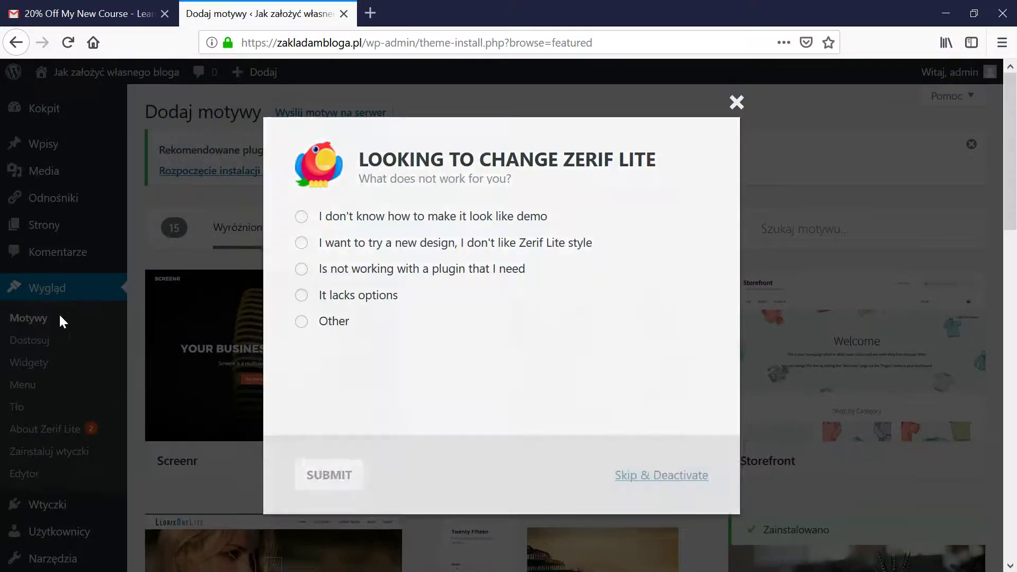
pyautogui.click(31, 320)
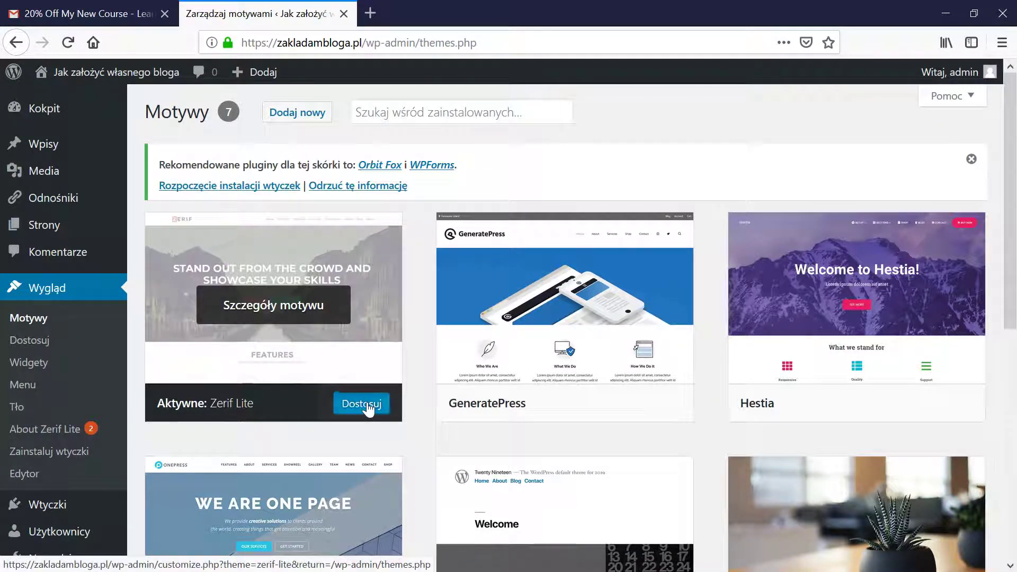
# Open the customization options of the active Zerif Lite theme and look through the blog's preview
pyautogui.click(368, 403)
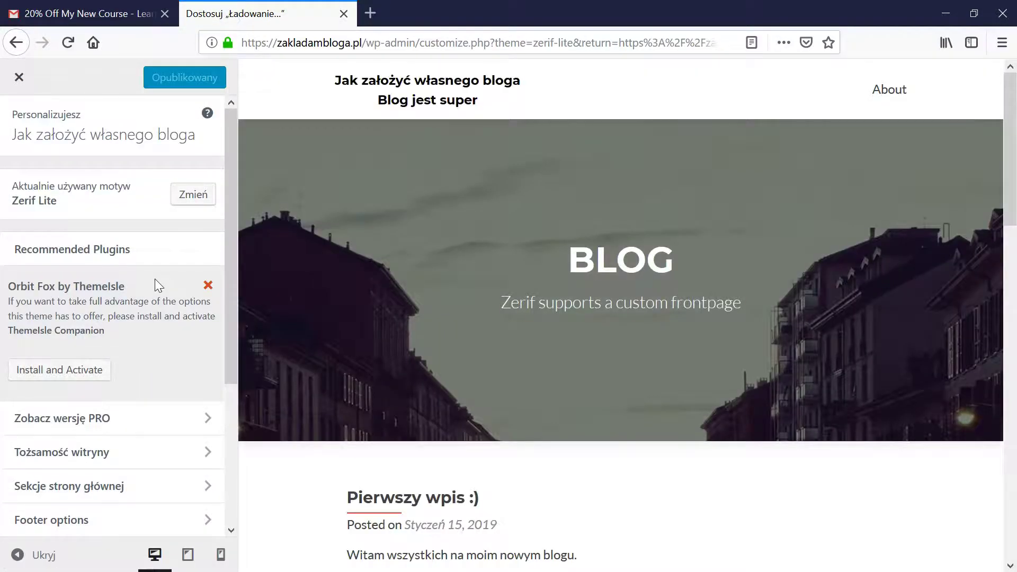
pyautogui.scroll(-5, 444, 211)
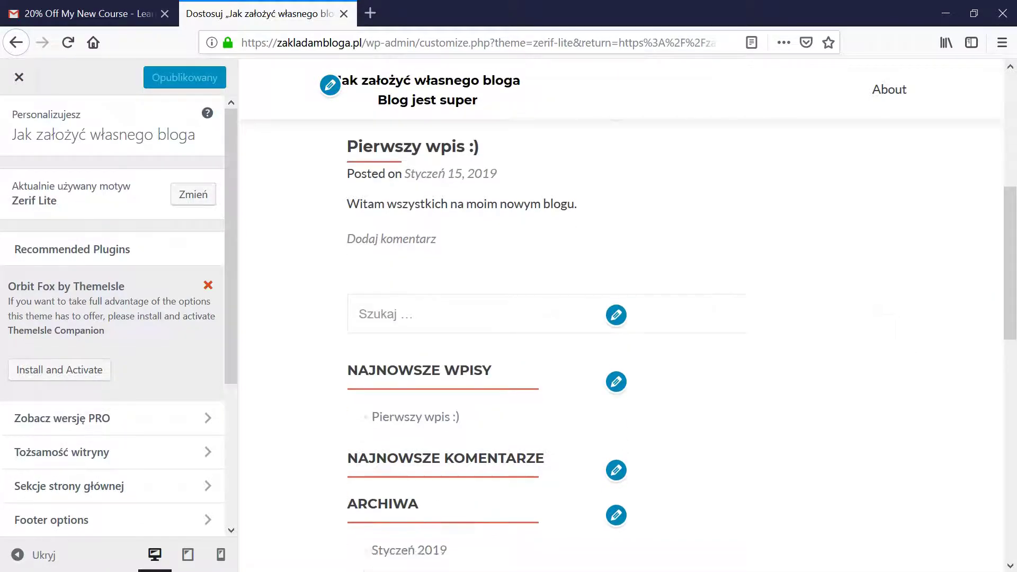
pyautogui.scroll(-5, 713, 327)
pyautogui.scroll(10, 716, 333)
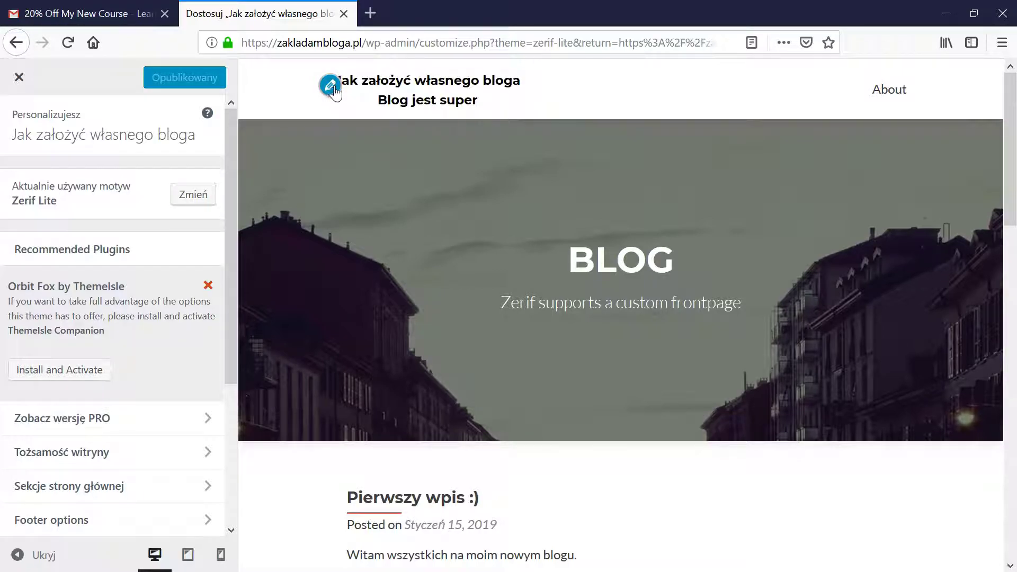
# Look through the Zerif Lite preview of the blog and open the site identity settings for the header's title
pyautogui.scroll(-5, 431, 233)
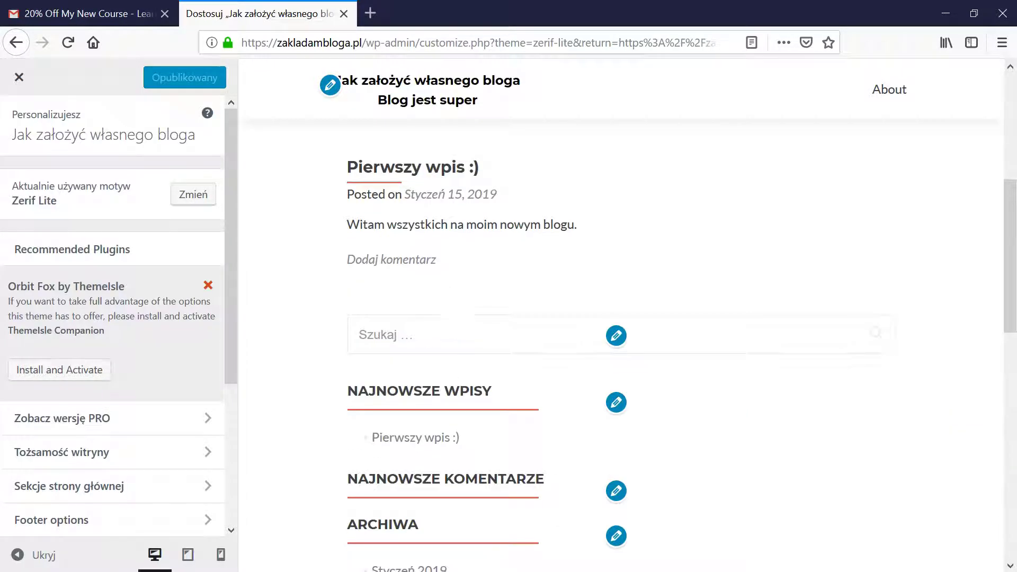
pyautogui.scroll(-3, 624, 365)
pyautogui.scroll(8, 592, 376)
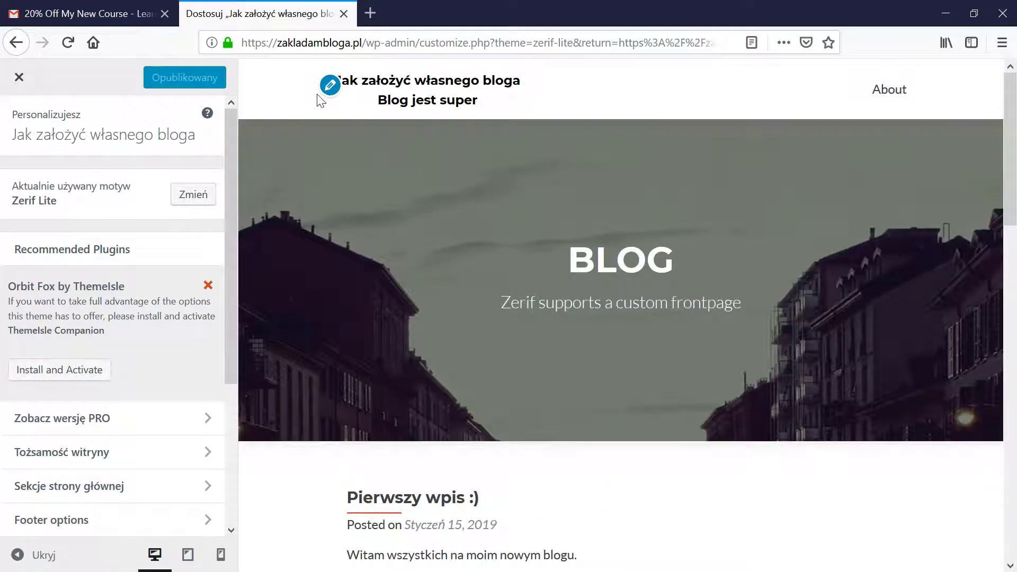
pyautogui.click(331, 86)
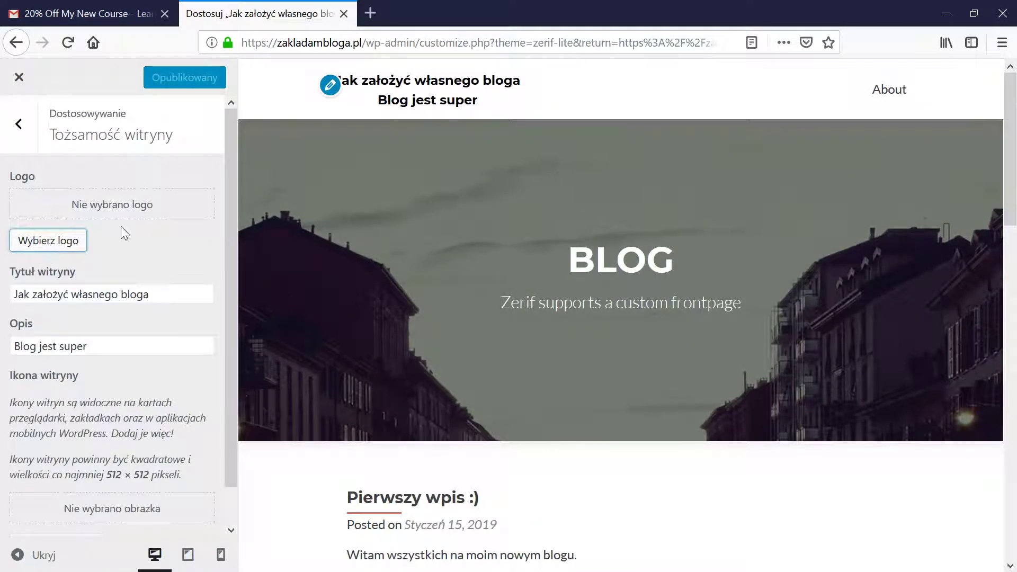
# View the settings of the sidebar's search, recent posts and recent comments widgets, and check the preview down to the footer
pyautogui.scroll(-5, 470, 404)
pyautogui.click(616, 339)
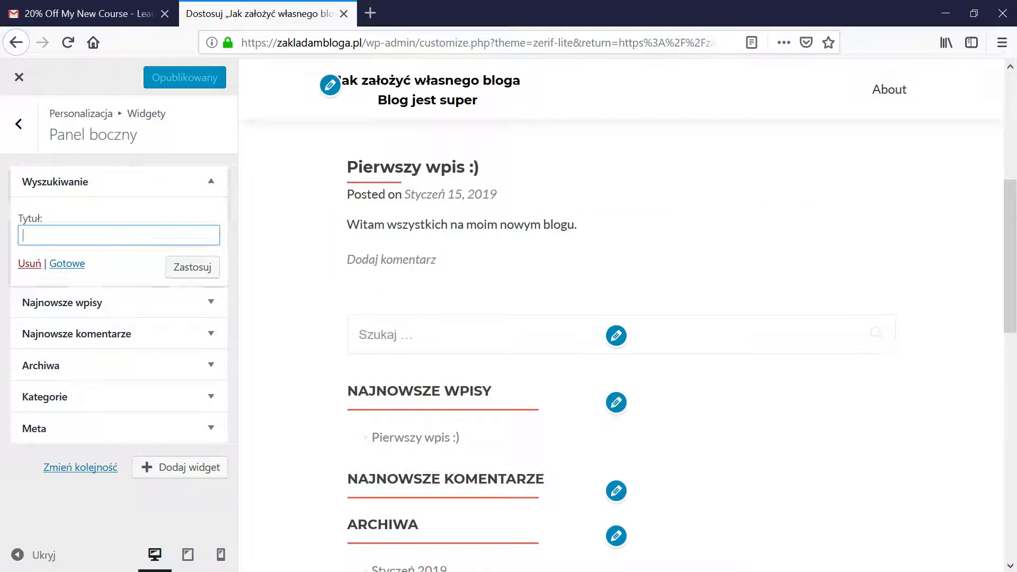
pyautogui.click(615, 403)
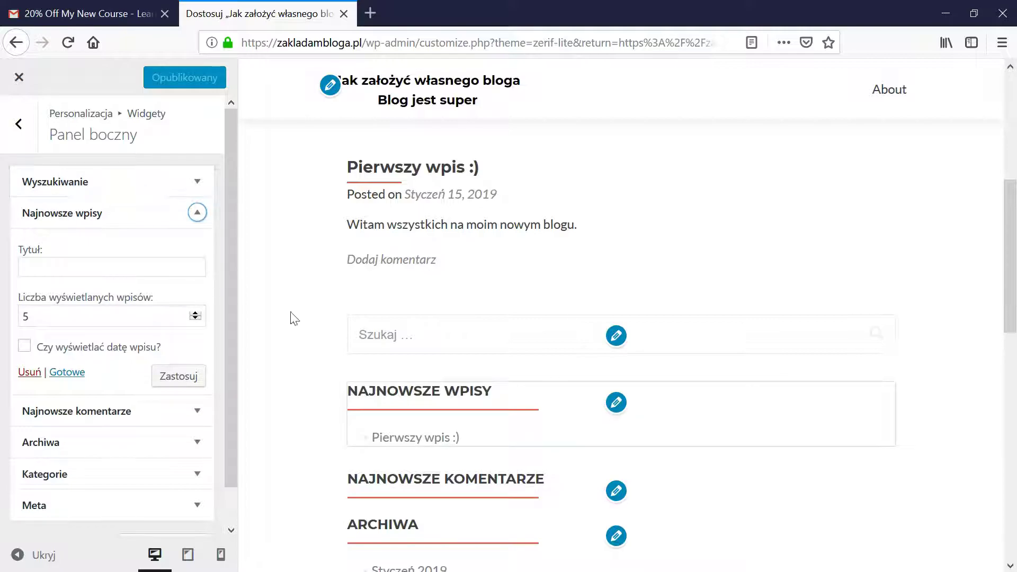
pyautogui.scroll(-10, 683, 434)
pyautogui.scroll(-3, 681, 445)
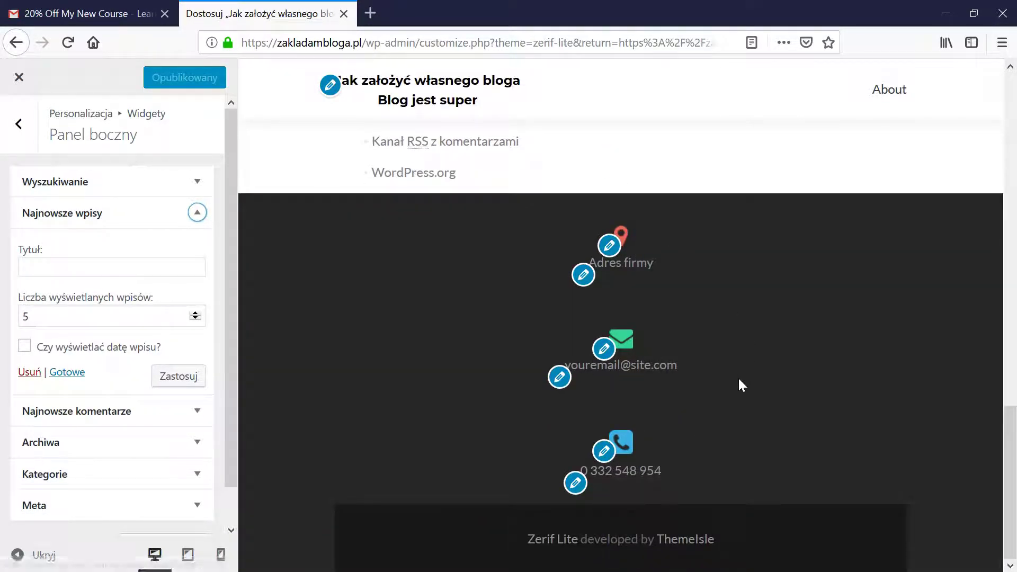
pyautogui.scroll(15, 738, 381)
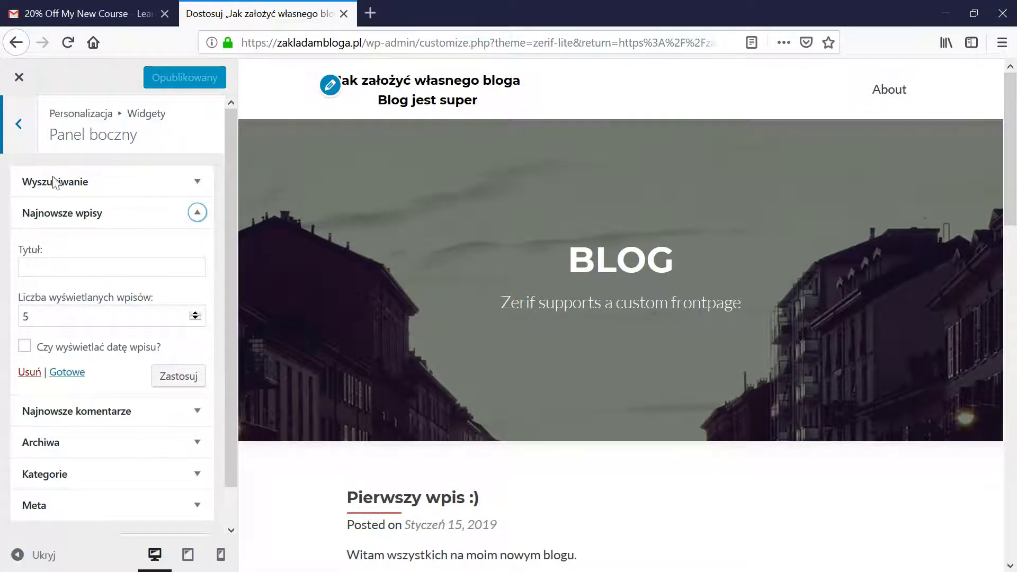
pyautogui.scroll(-1, 136, 378)
pyautogui.click(137, 378)
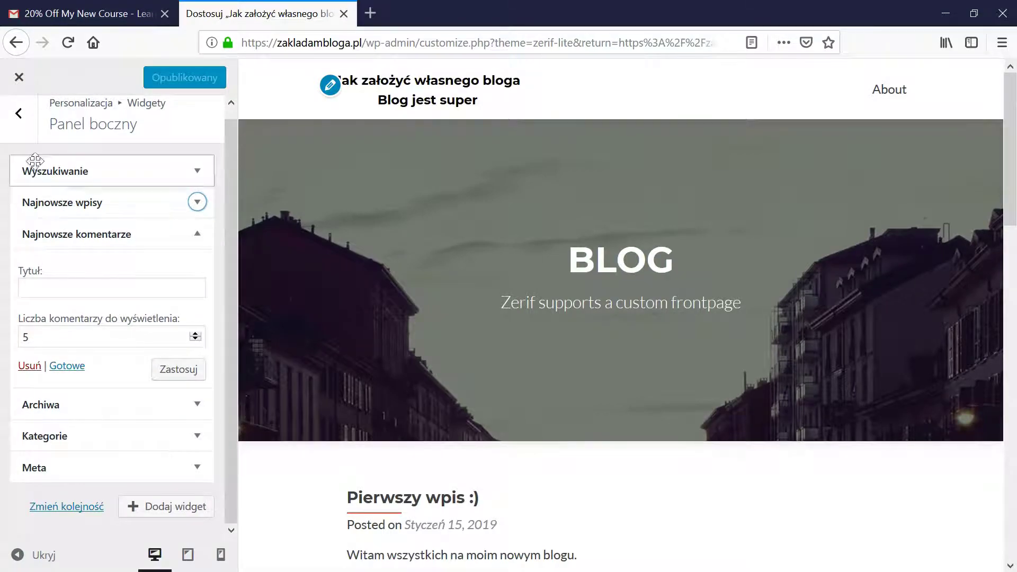
# Leave the theme customization and dismiss the recommended plugins notice on the theme management page
pyautogui.click(20, 77)
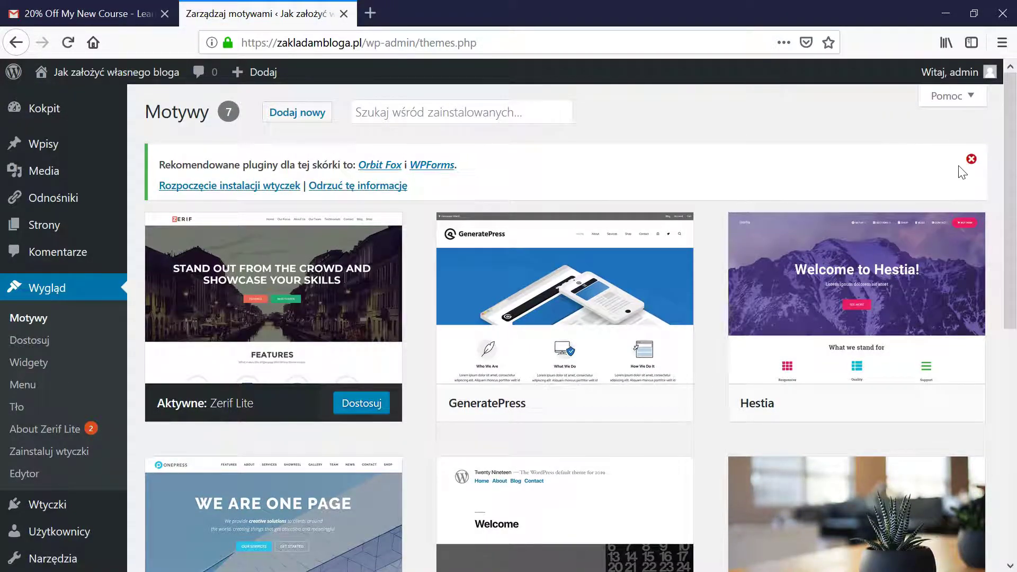
pyautogui.click(974, 160)
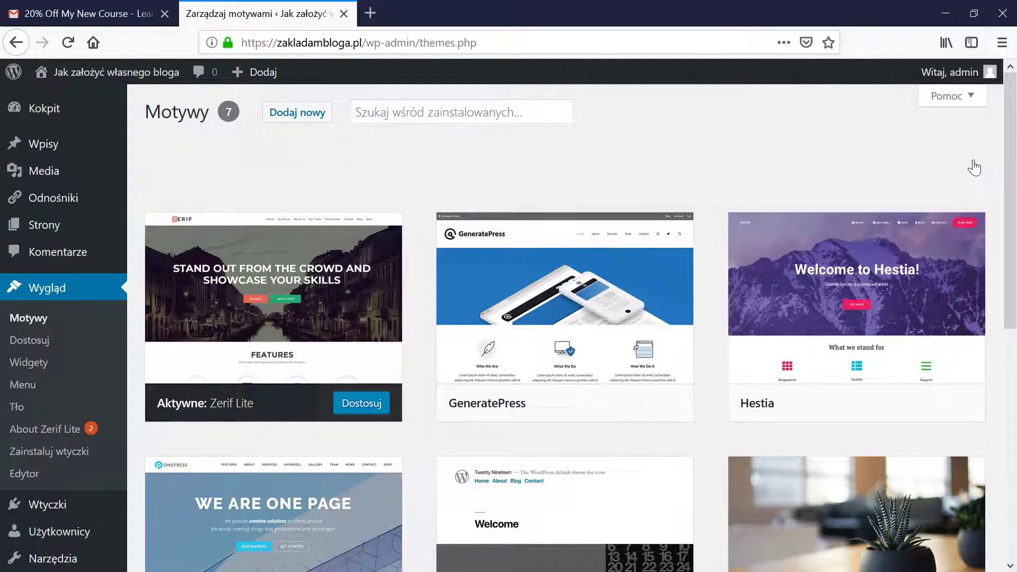